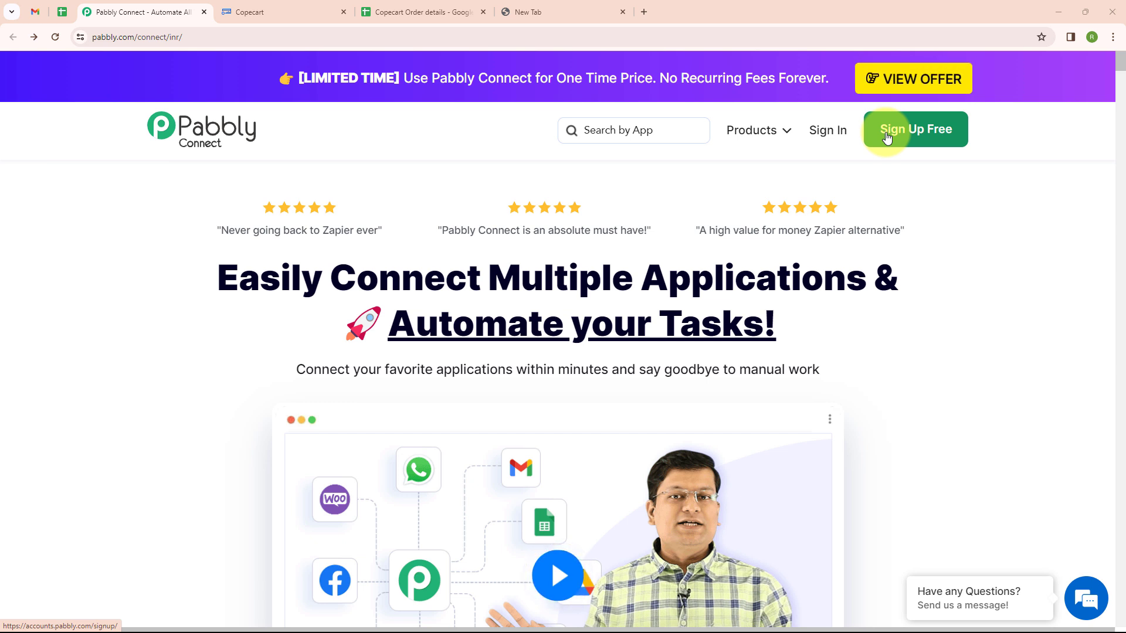
# Step: Sign in, open Pabbly Connect and create a workflow named "Add Copecart Order Details In Google Sheet" in the Google Sheet folder
pyautogui.click(824, 141)
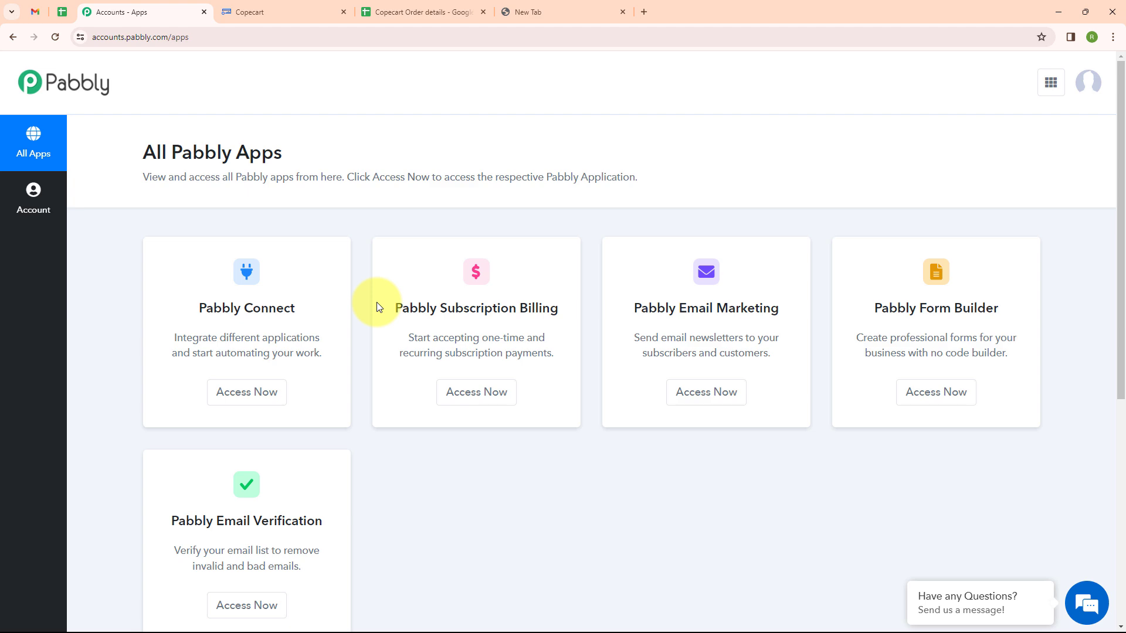
pyautogui.click(246, 394)
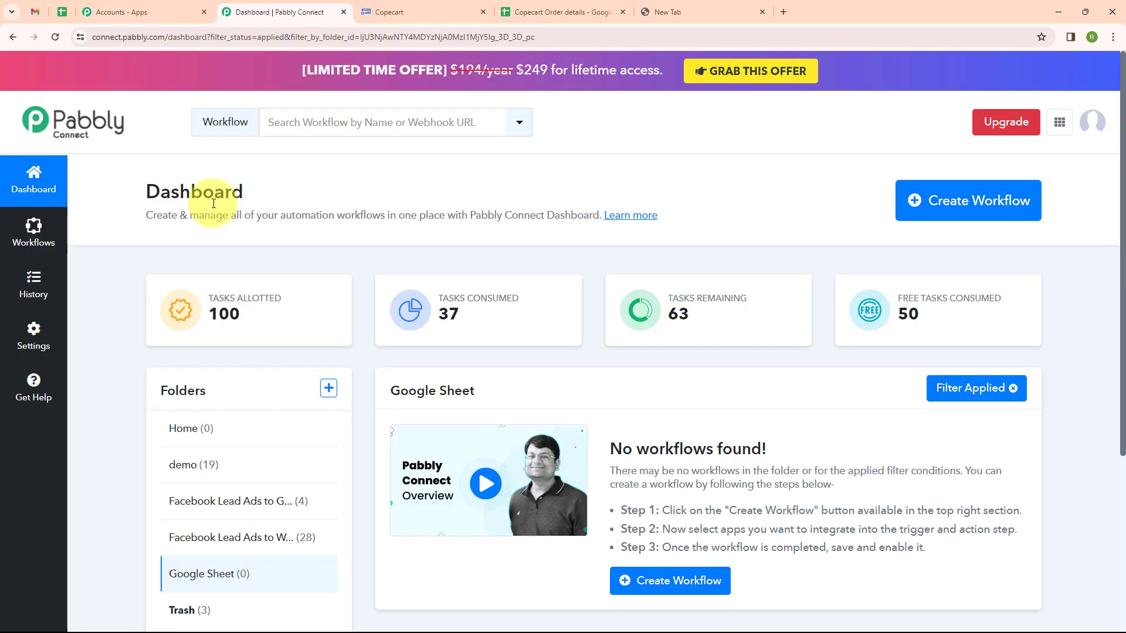
pyautogui.click(956, 199)
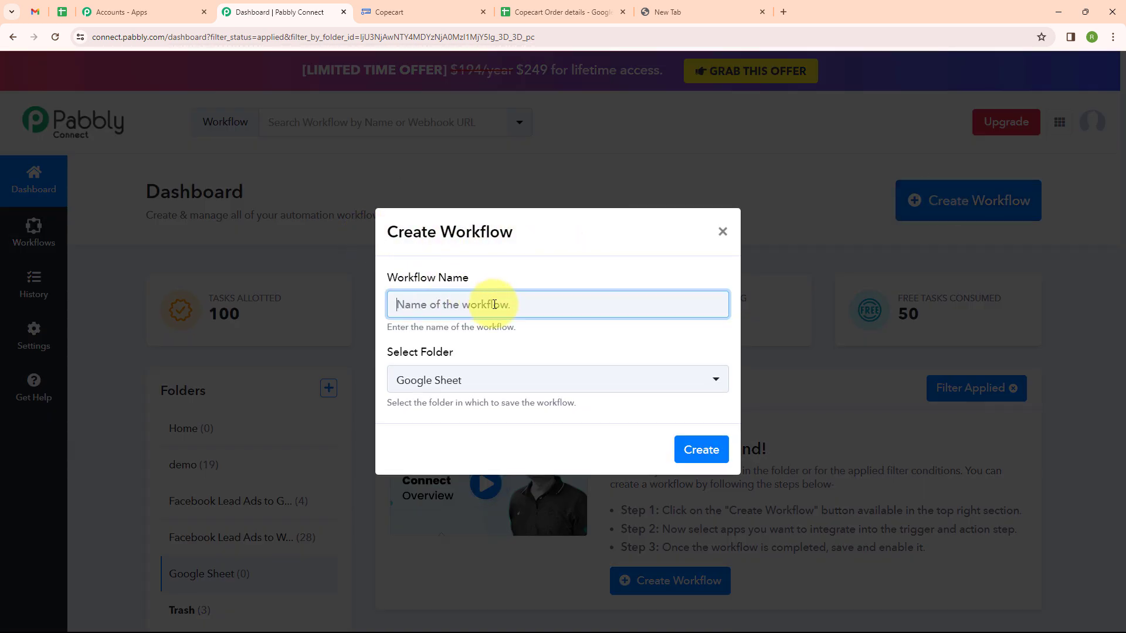
pyautogui.write('Add Copecart Order Details In Google Sheet')
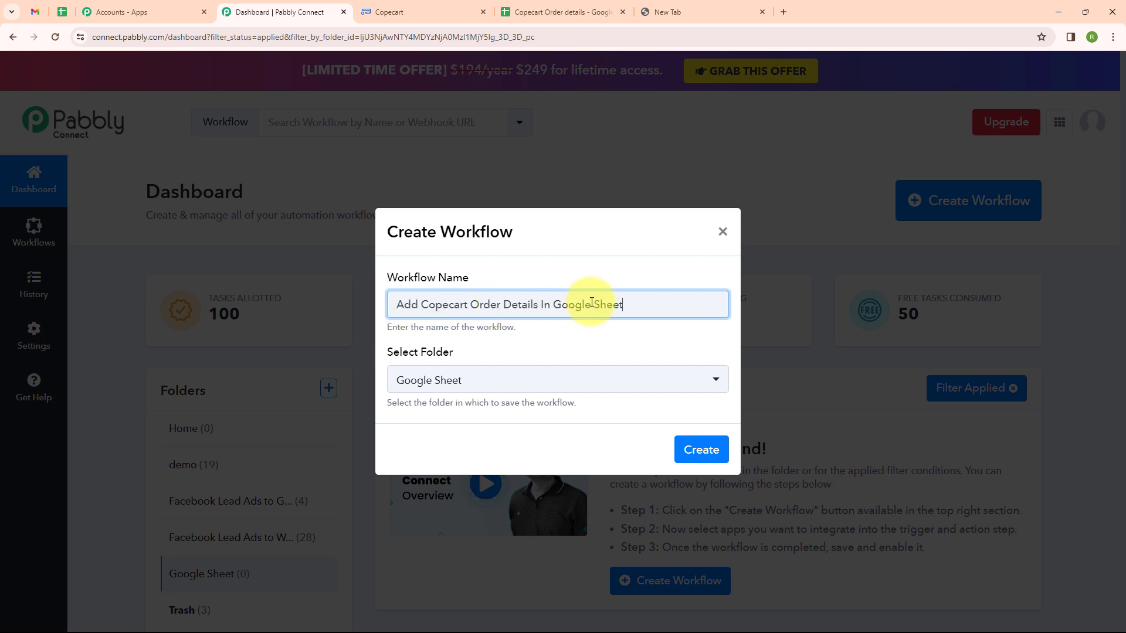
pyautogui.click(441, 385)
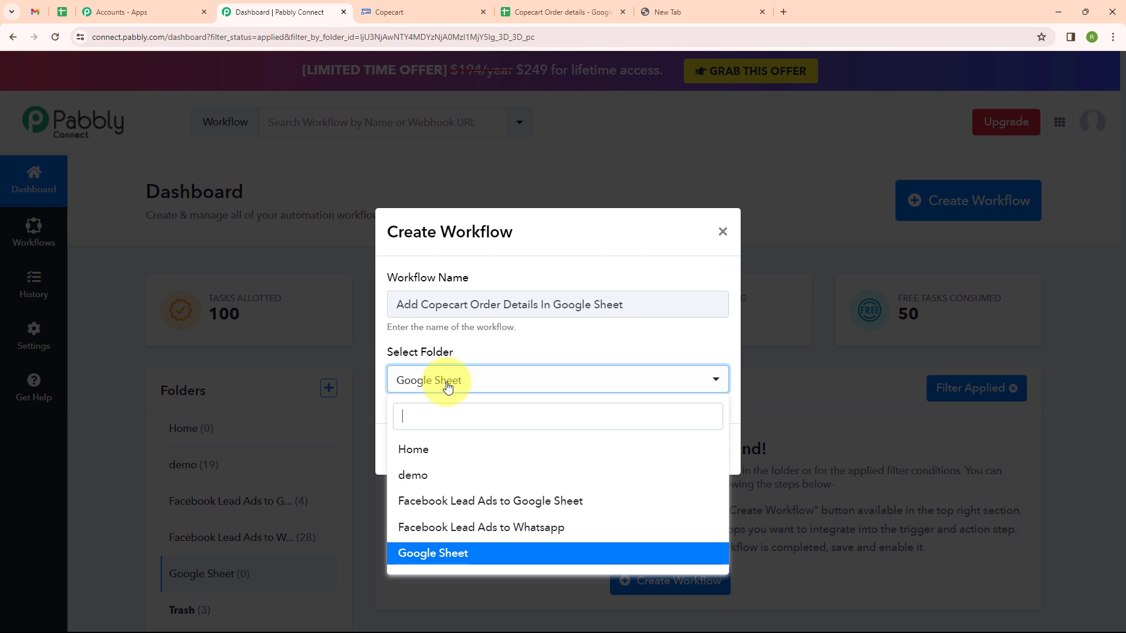
pyautogui.click(440, 551)
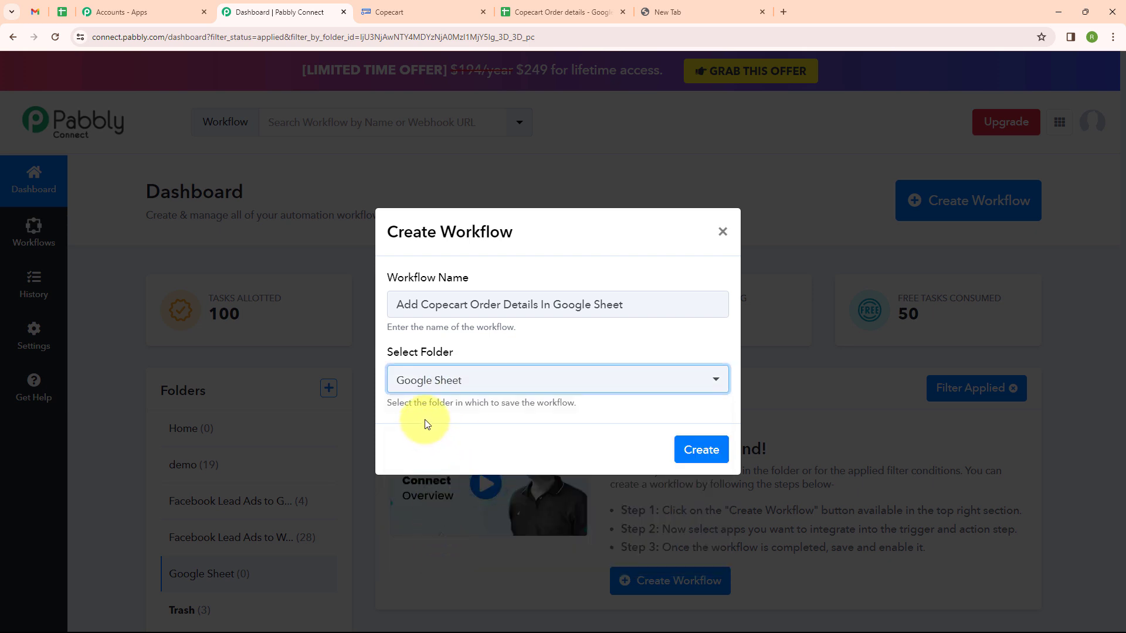
pyautogui.click(700, 460)
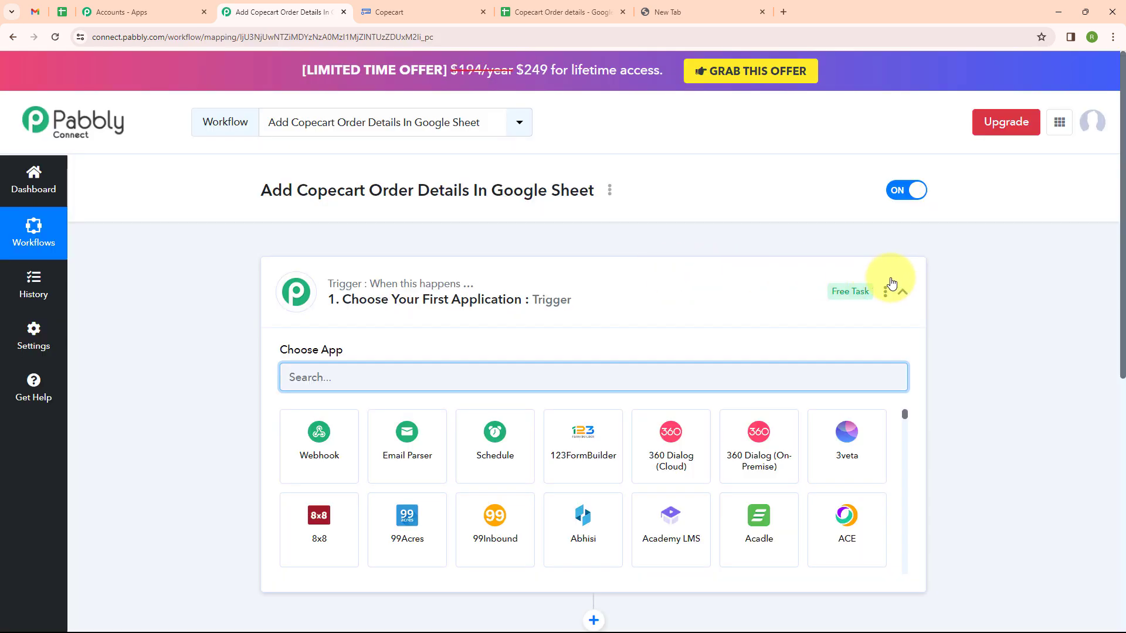
# Step: Set the workflow's trigger to the Copecart app with the Instant Payment Notification event
pyautogui.click(903, 290)
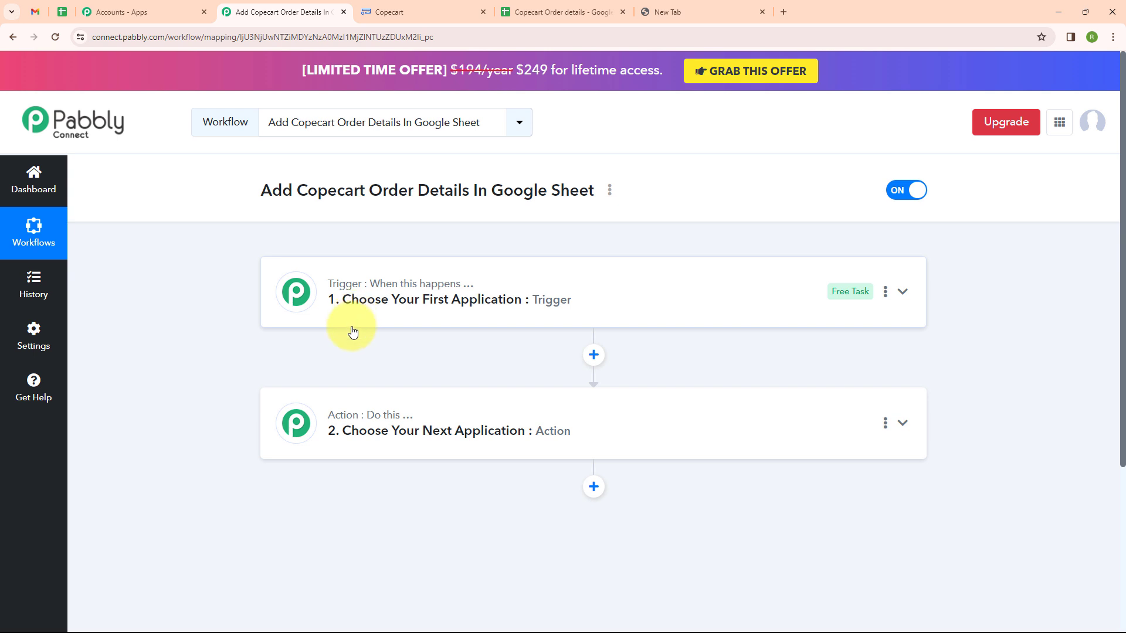
pyautogui.moveTo(336, 422)
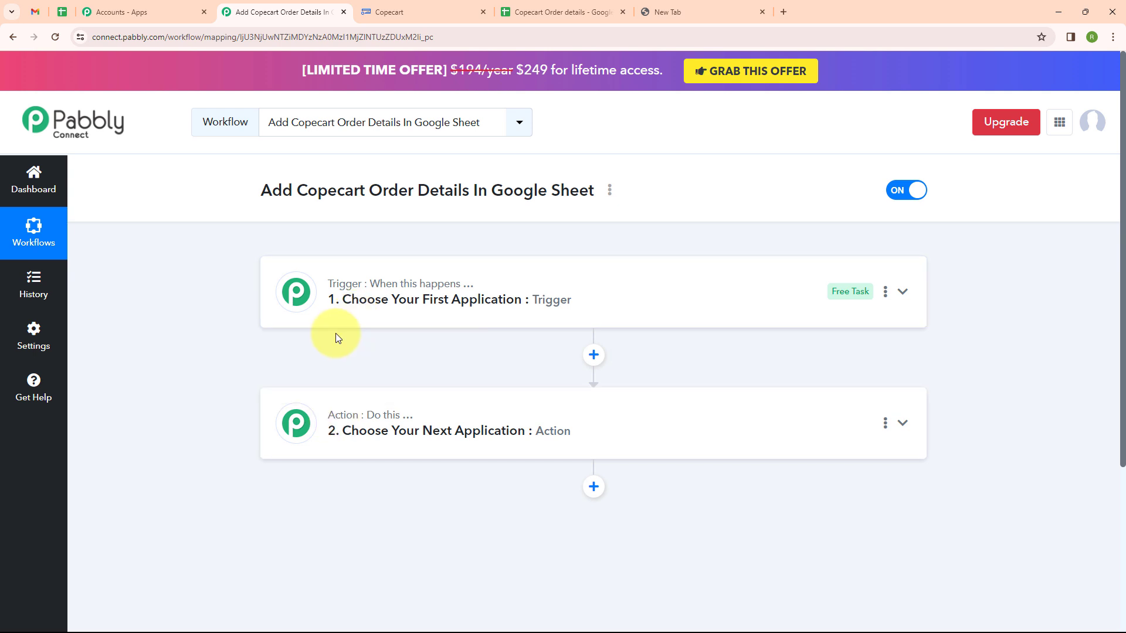
pyautogui.click(792, 311)
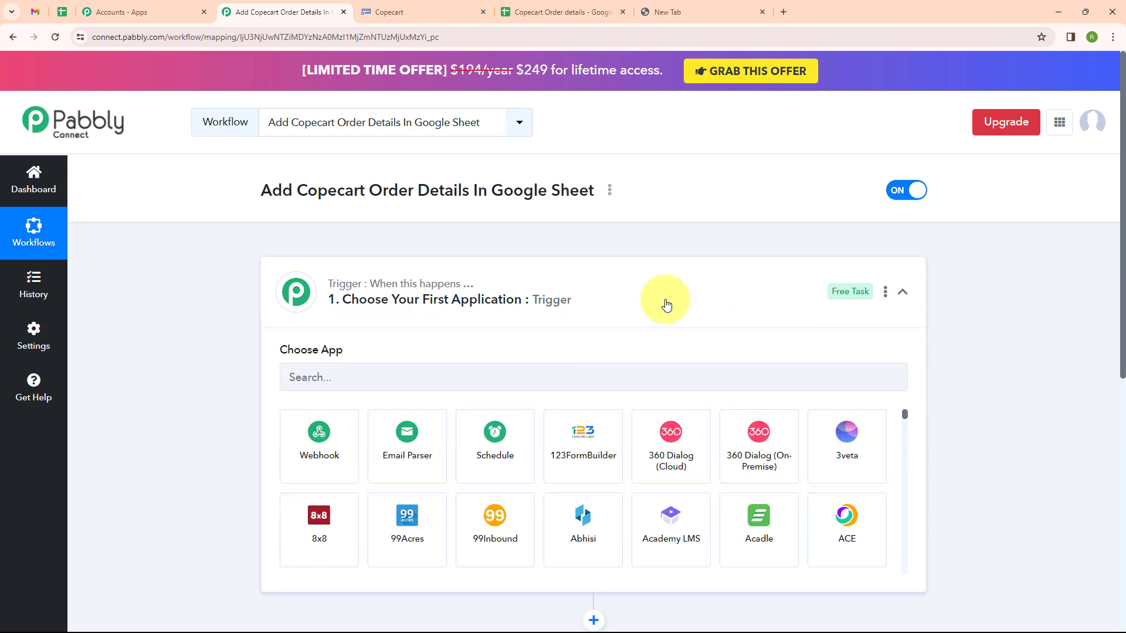
pyautogui.click(404, 373)
pyautogui.write('Cop')
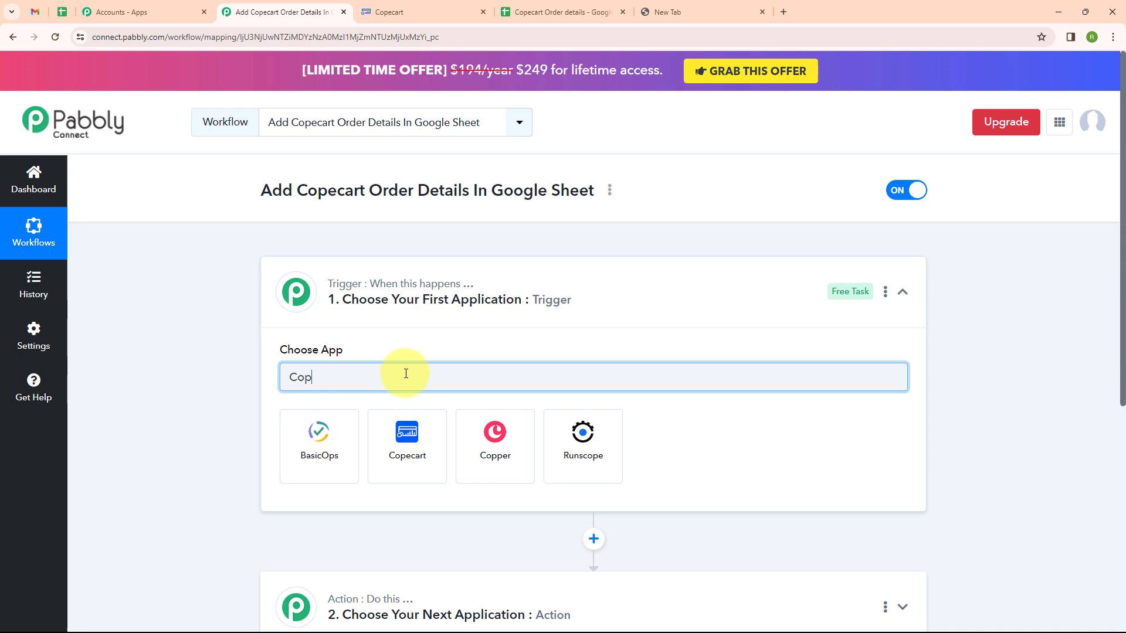
pyautogui.click(413, 443)
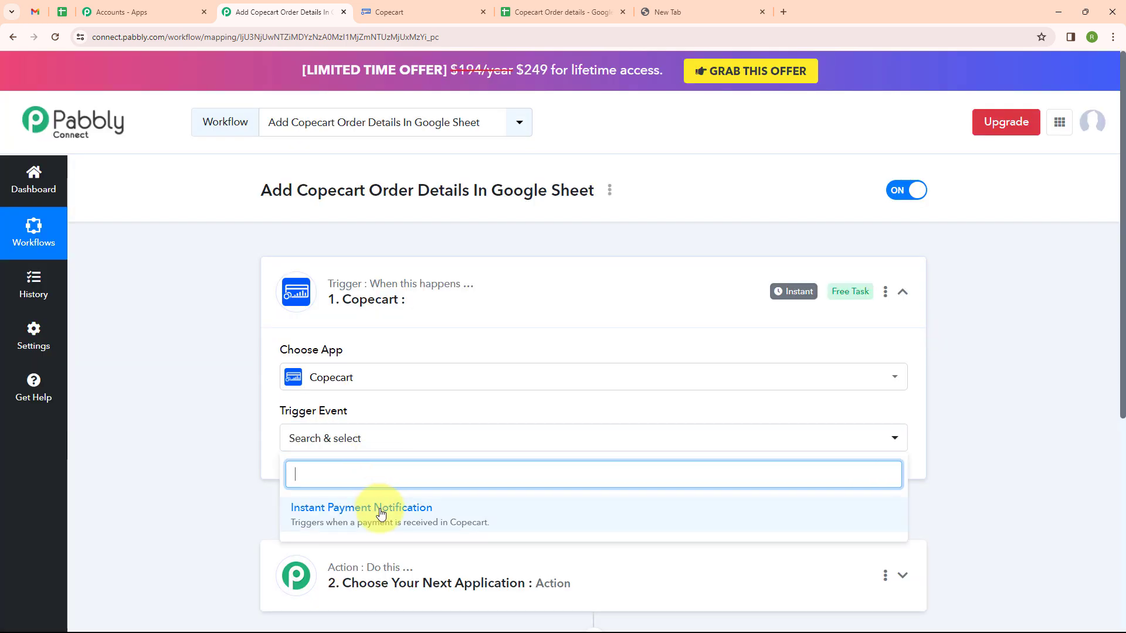
pyautogui.click(380, 510)
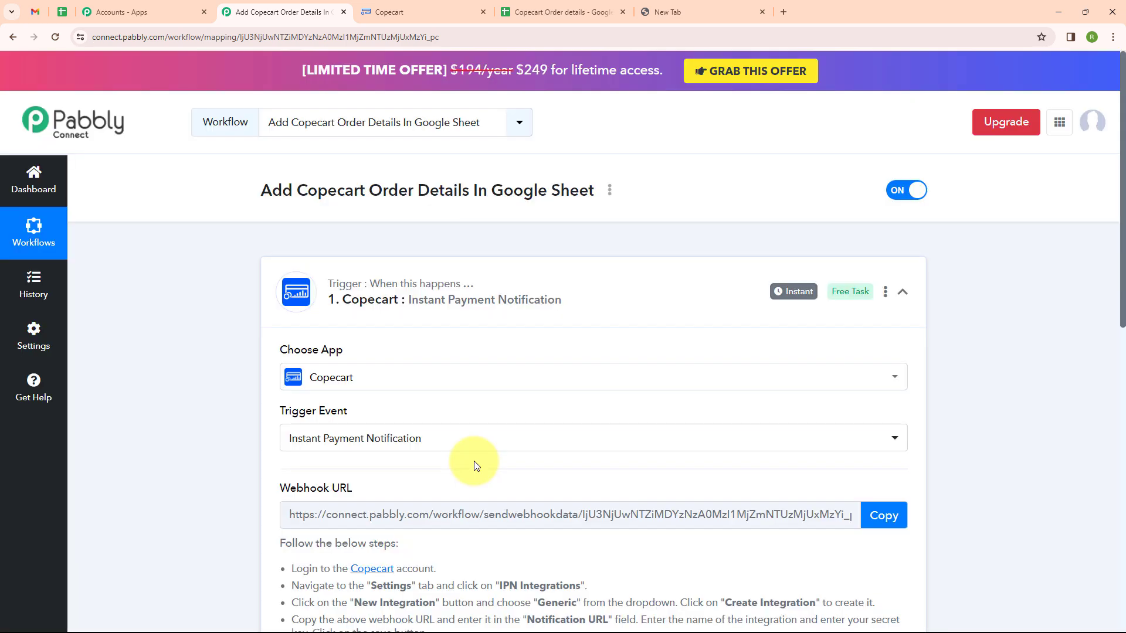
# Step: Switch to Copecart and open the generic IPN integration PC1 for editing
pyautogui.scroll(-3, 476, 466)
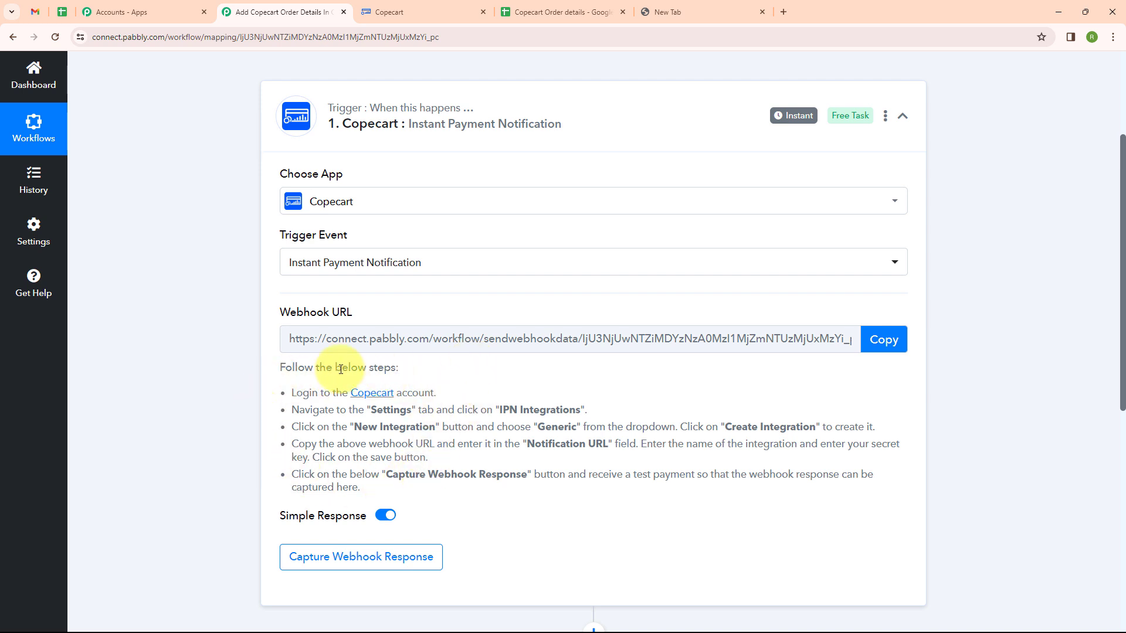
pyautogui.click(393, 16)
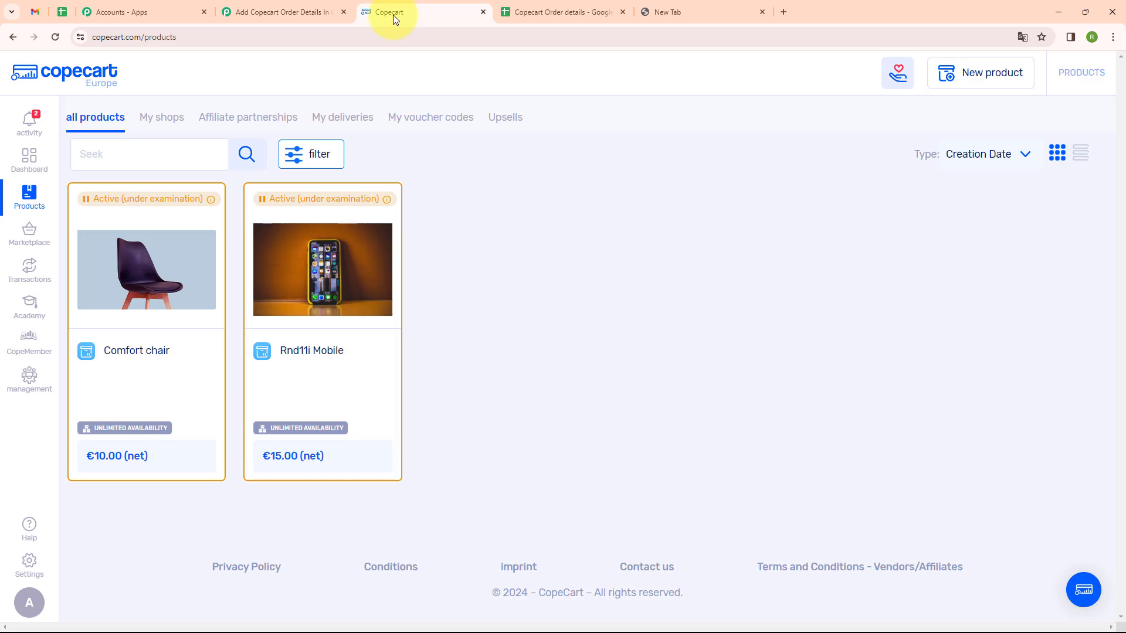
pyautogui.click(31, 567)
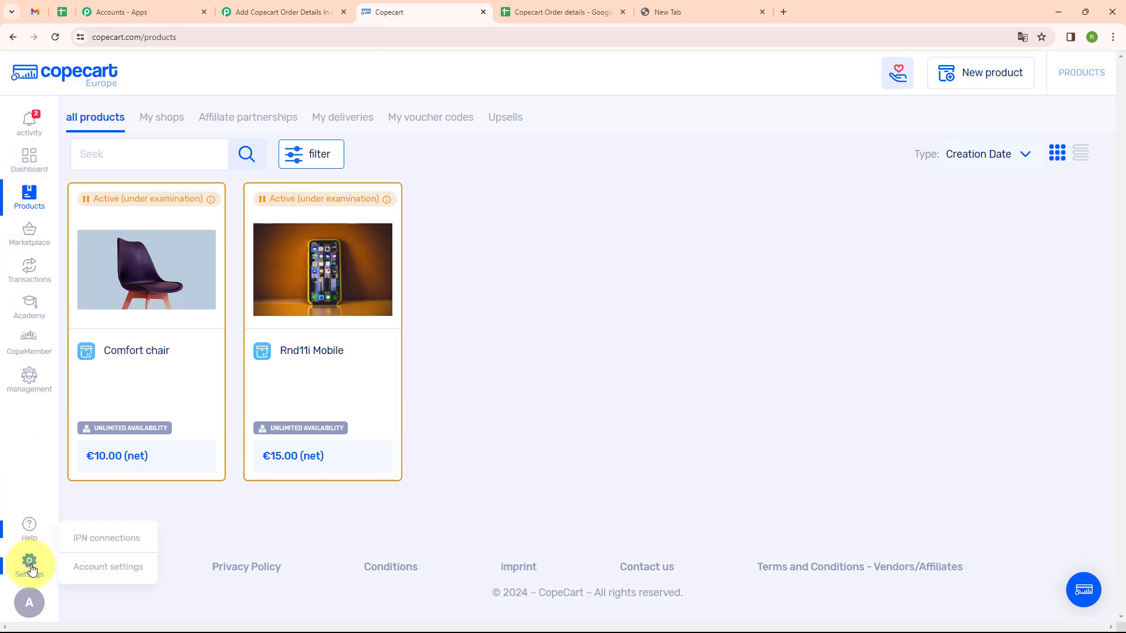
pyautogui.click(96, 544)
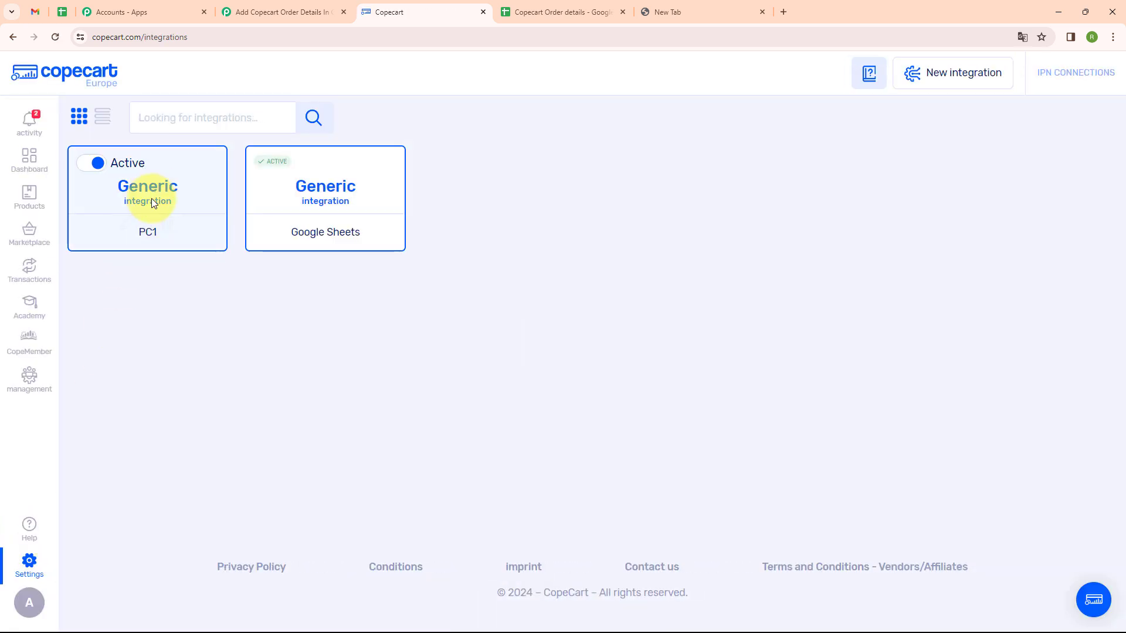
pyautogui.moveTo(131, 233)
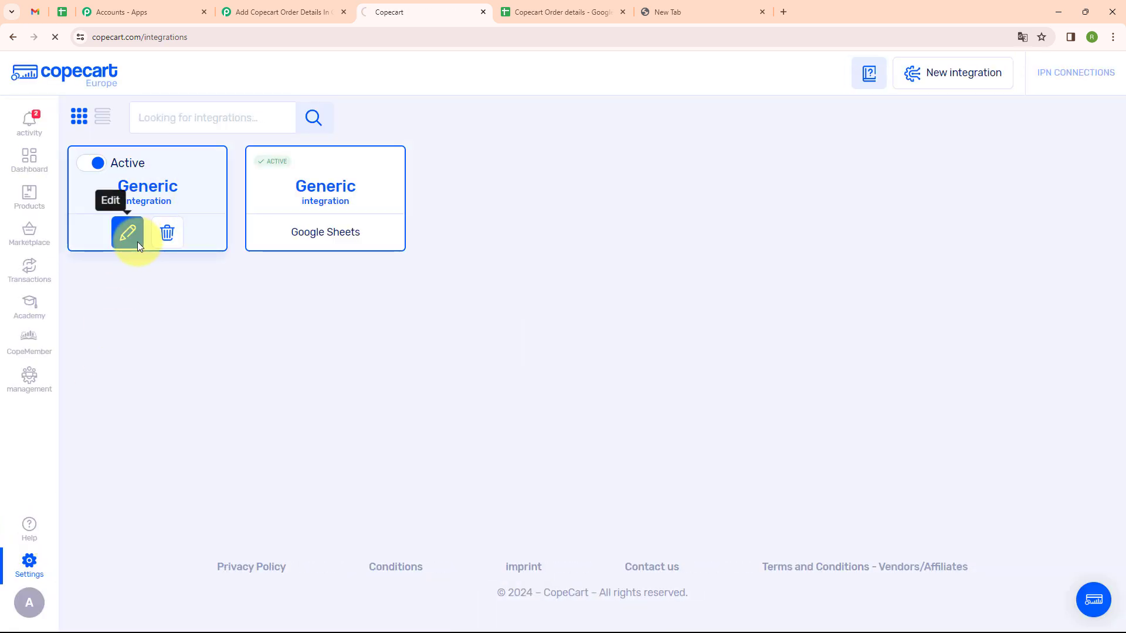
pyautogui.click(137, 241)
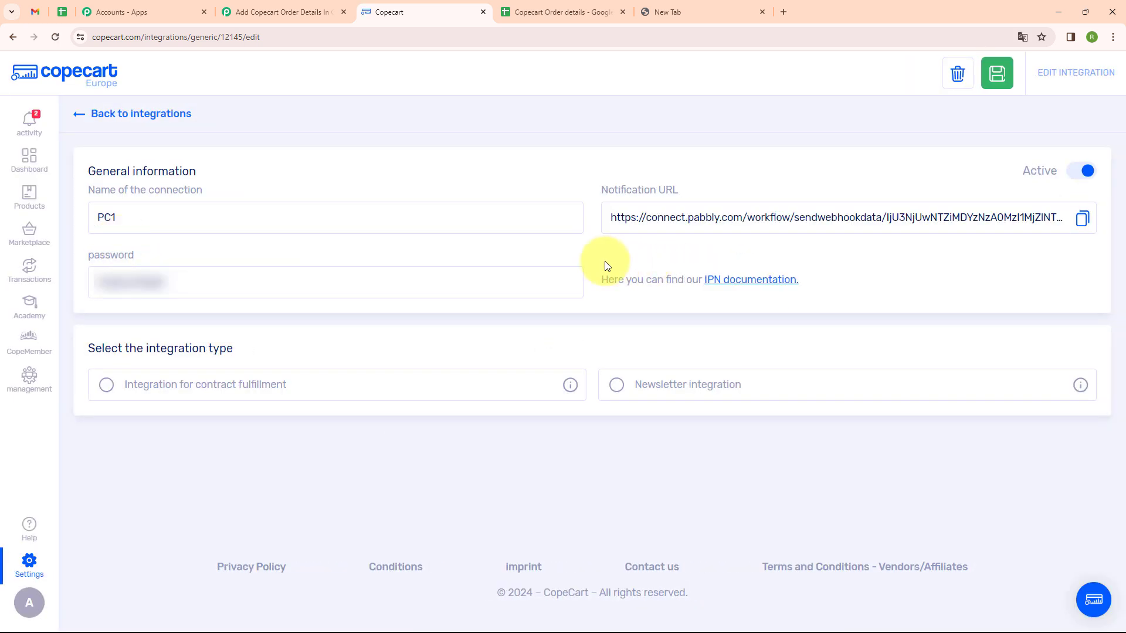
# Step: Replace PC1's notification URL with the webhook URL copied from the Pabbly Connect trigger and save the integration
pyautogui.click(705, 215)
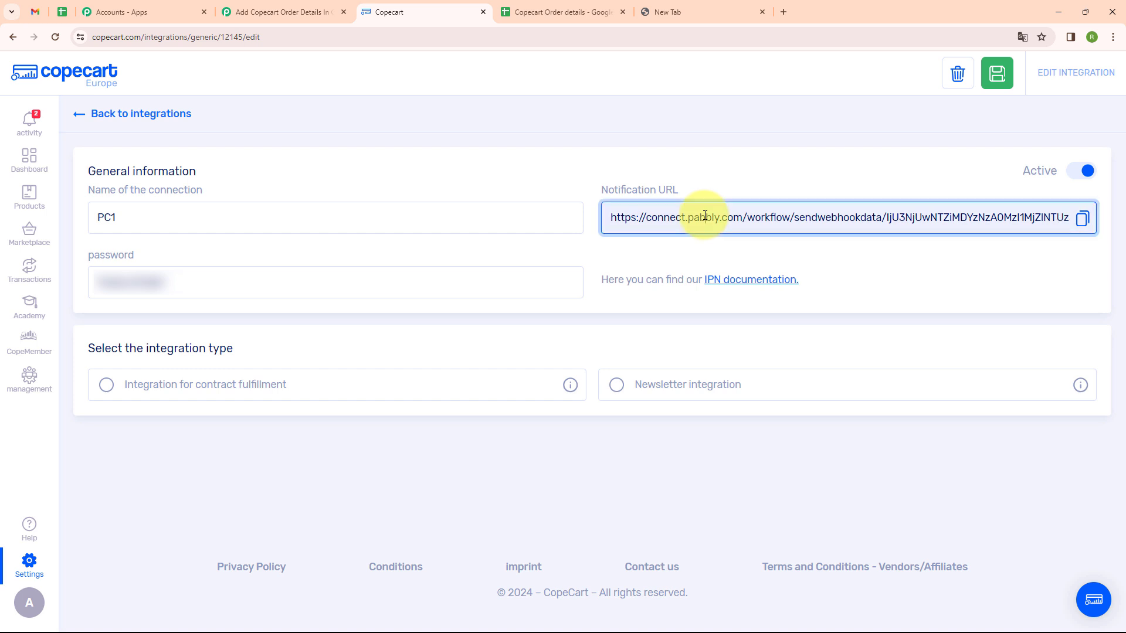
pyautogui.press('BackSpace')
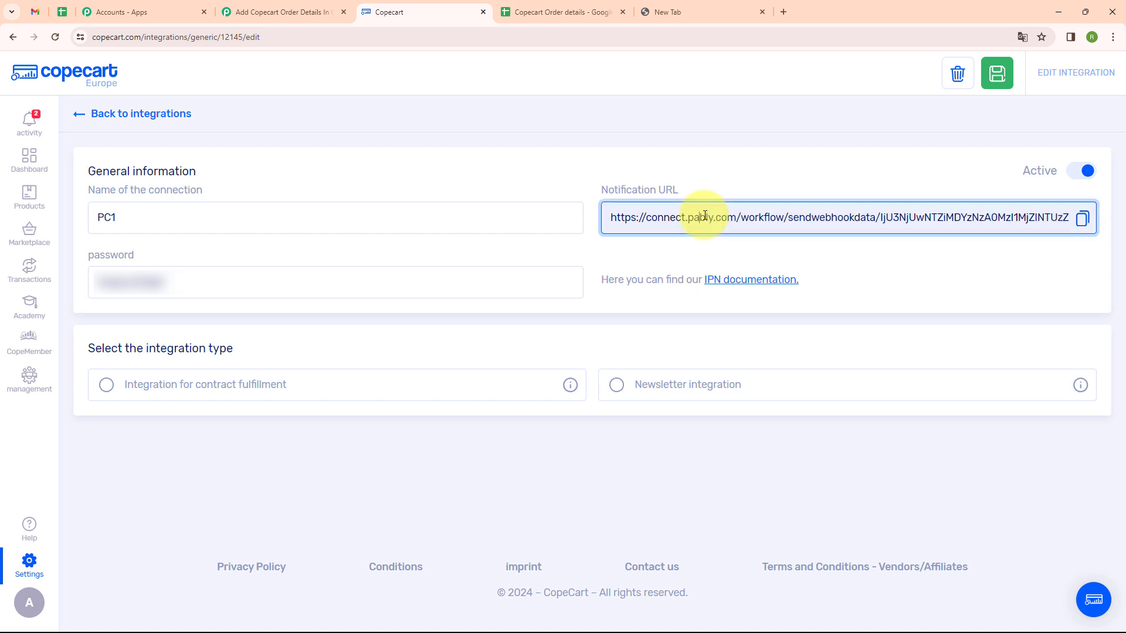
pyautogui.hotkey('ctrl', 'a')
pyautogui.press('BackSpace')
pyautogui.click(288, 11)
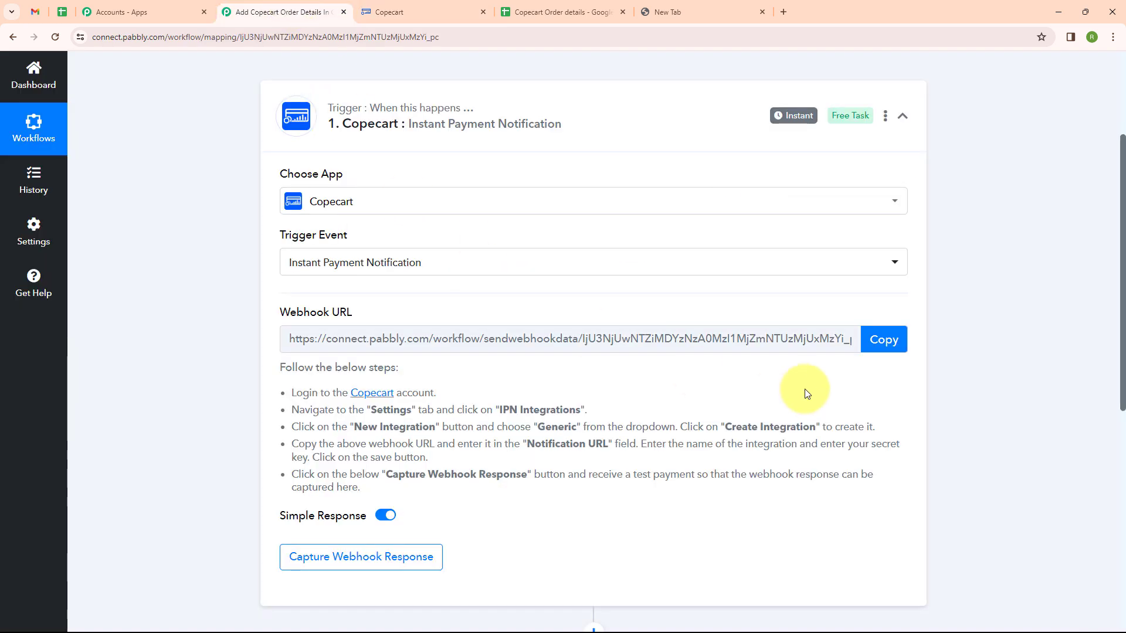
pyautogui.click(873, 340)
pyautogui.click(425, 13)
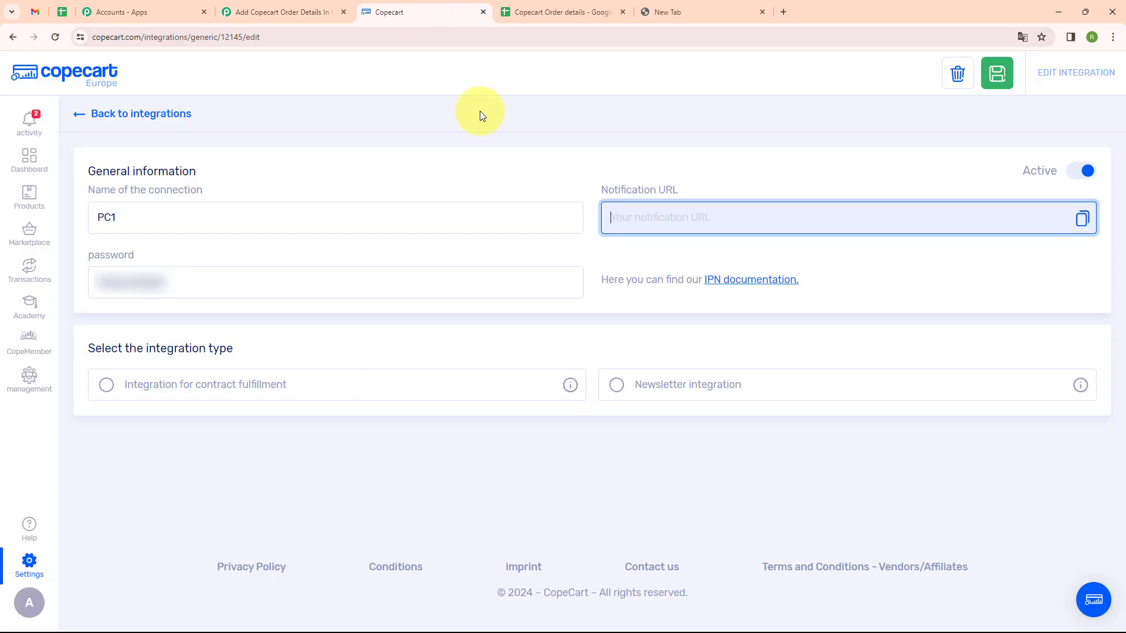
pyautogui.hotkey('ctrl', 'v')
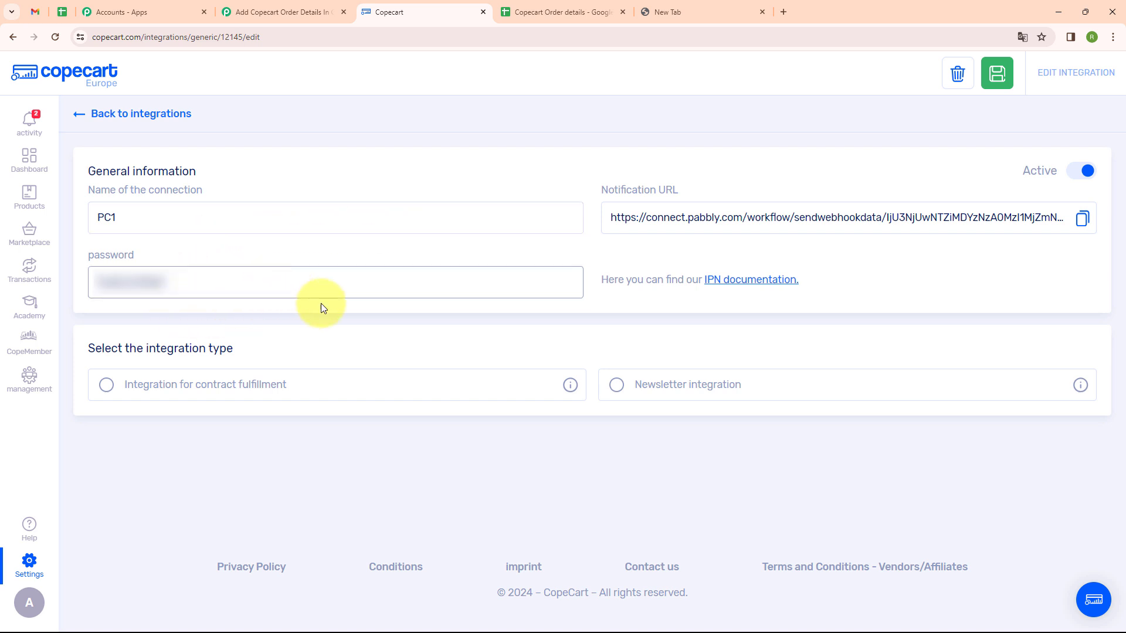
pyautogui.click(996, 87)
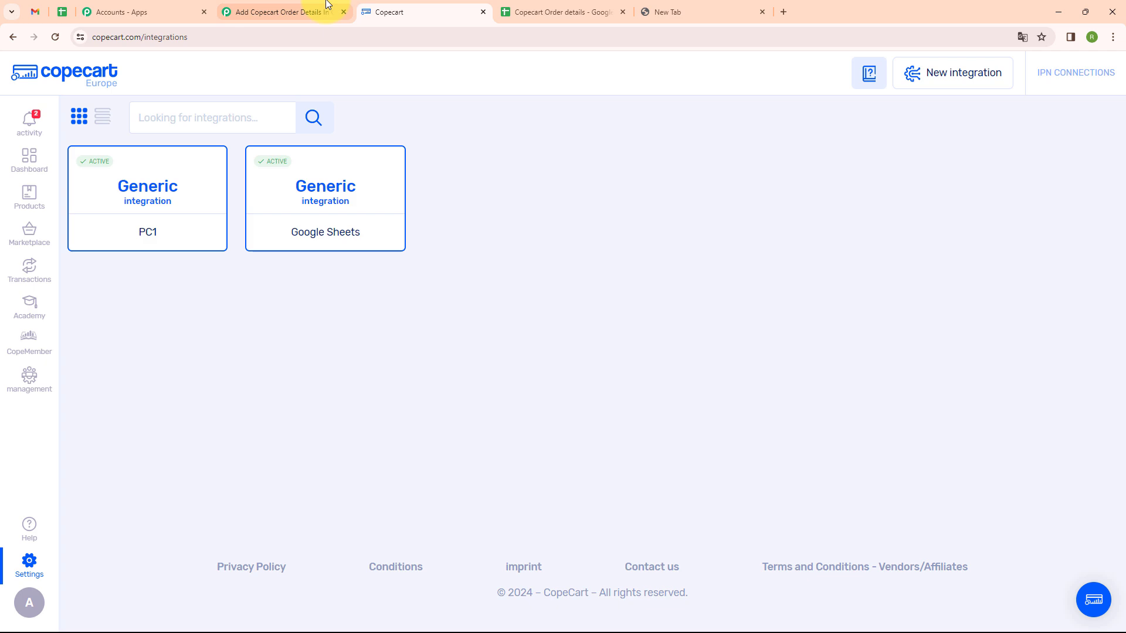
# Step: Place a Comfort chair order with the test payment option on the CopeCart checkout page and return to the Pabbly Connect workflow
pyautogui.click(327, 7)
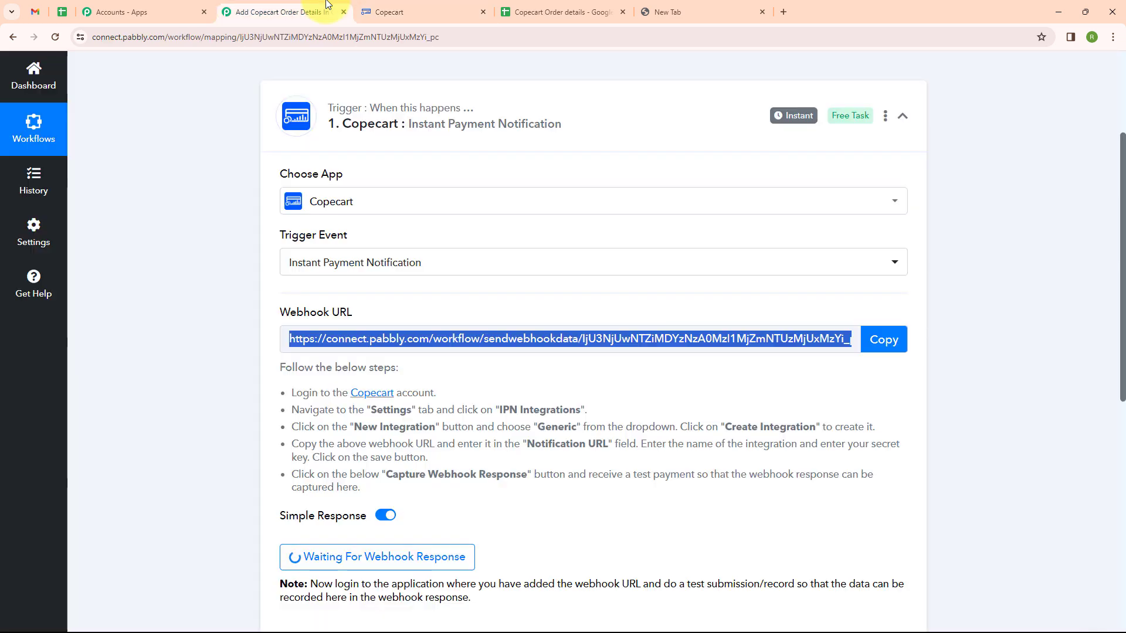
pyautogui.scroll(-2, 452, 382)
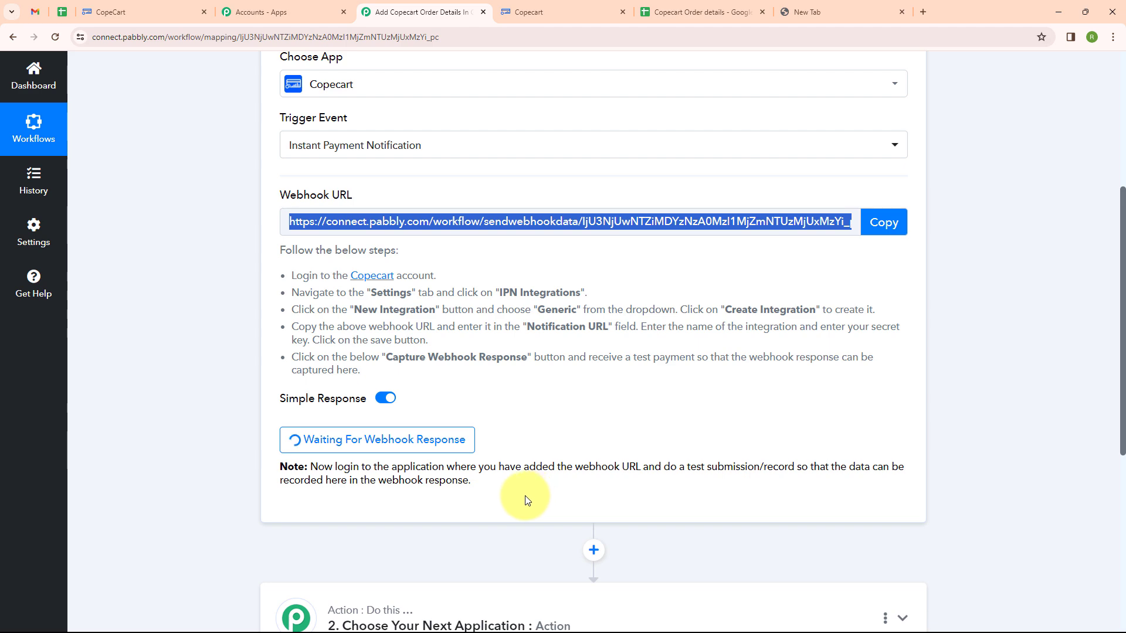
pyautogui.click(132, 12)
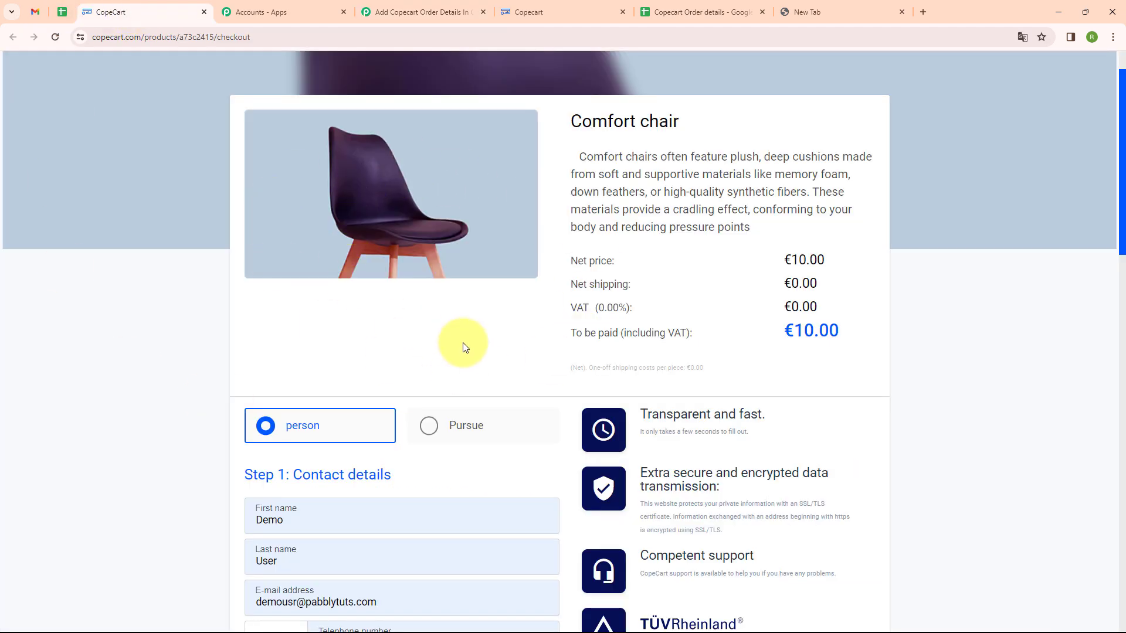
pyautogui.scroll(-5, 489, 313)
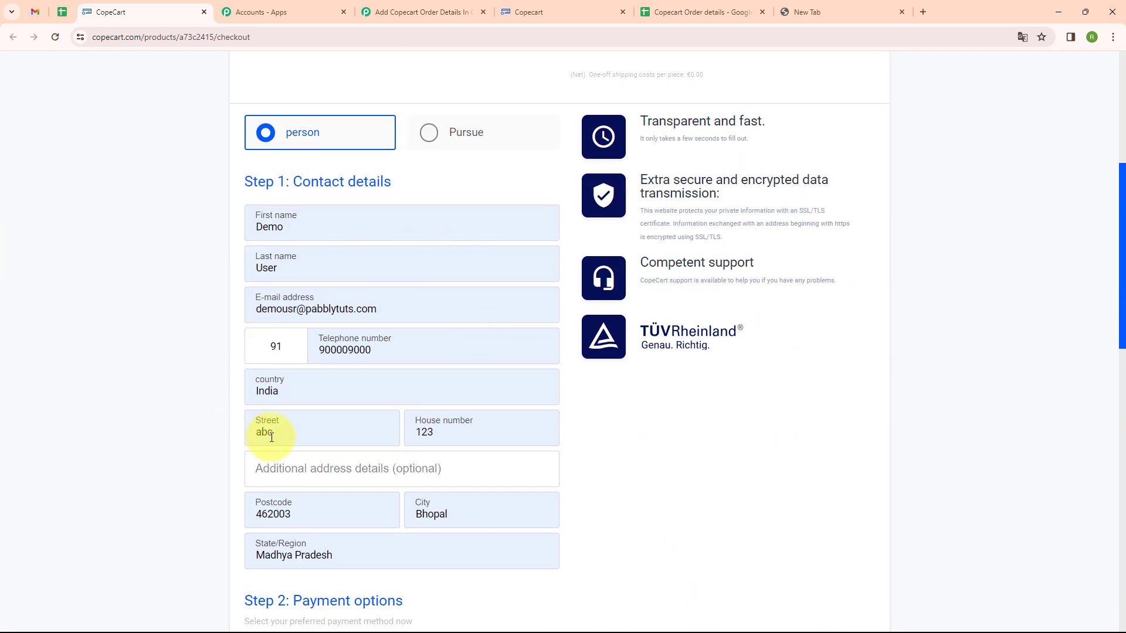
pyautogui.scroll(-4, 272, 437)
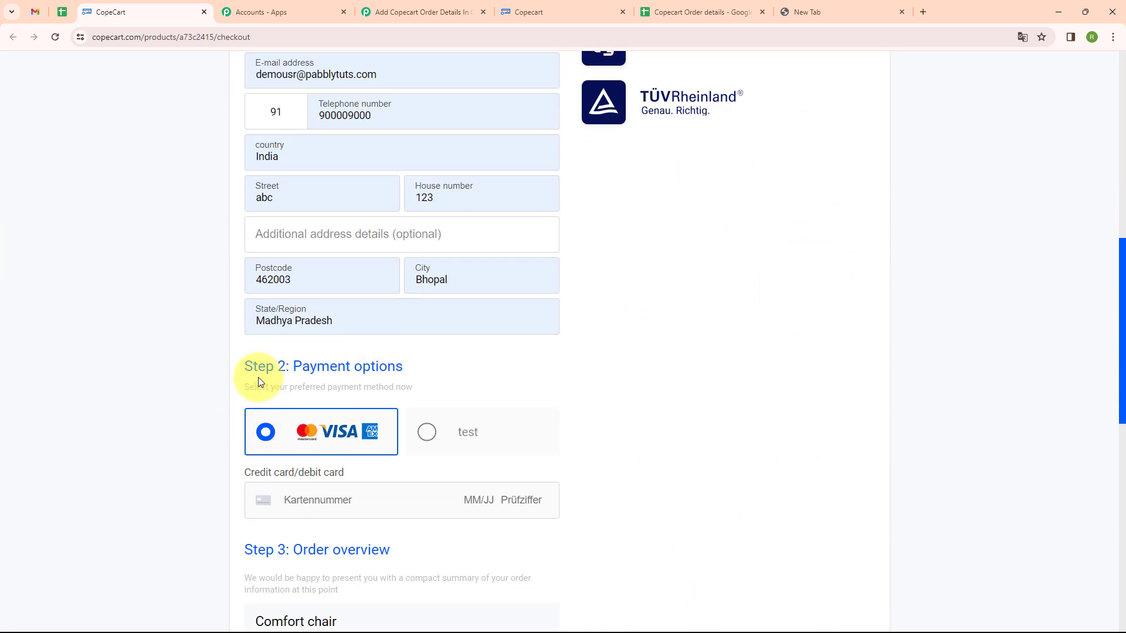
pyautogui.click(428, 433)
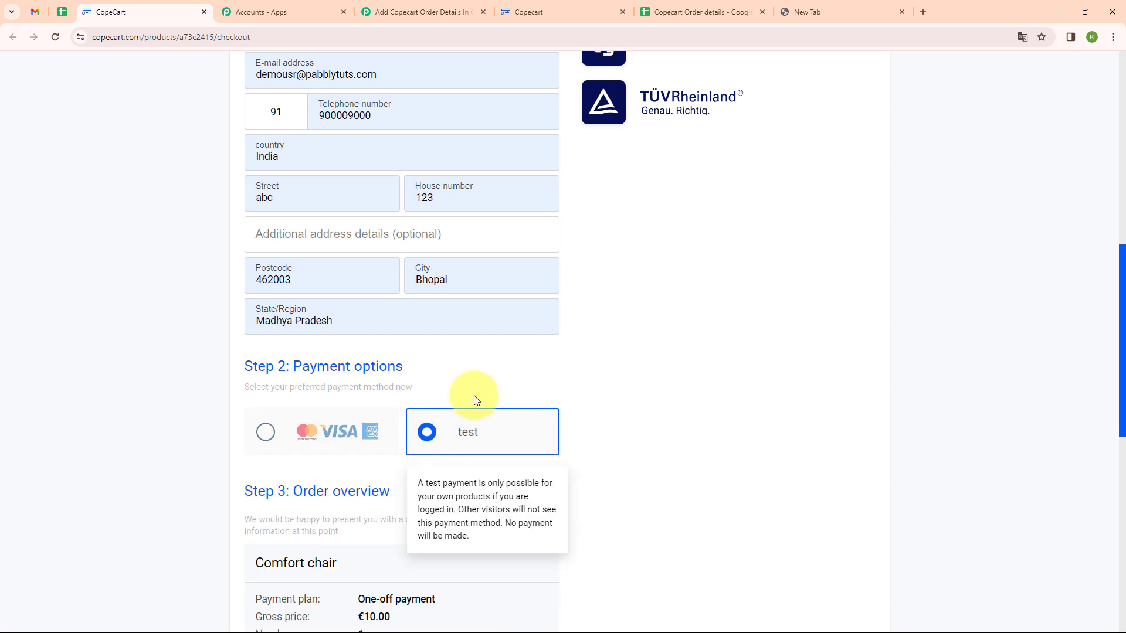
pyautogui.scroll(-5, 475, 397)
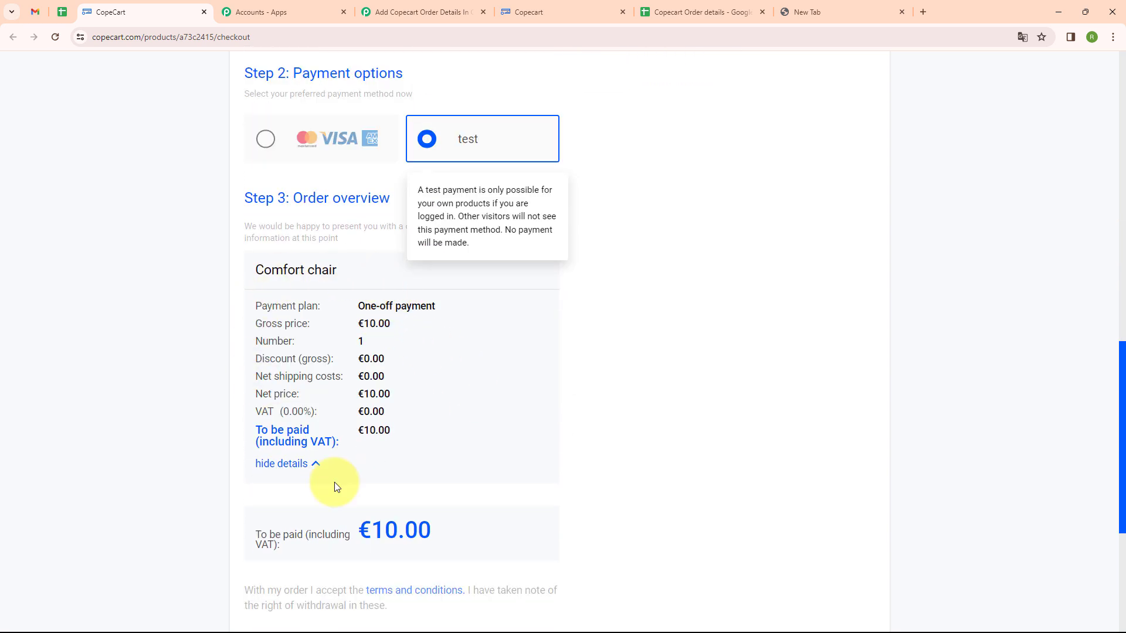
pyautogui.scroll(-2, 527, 456)
pyautogui.scroll(-2, 528, 456)
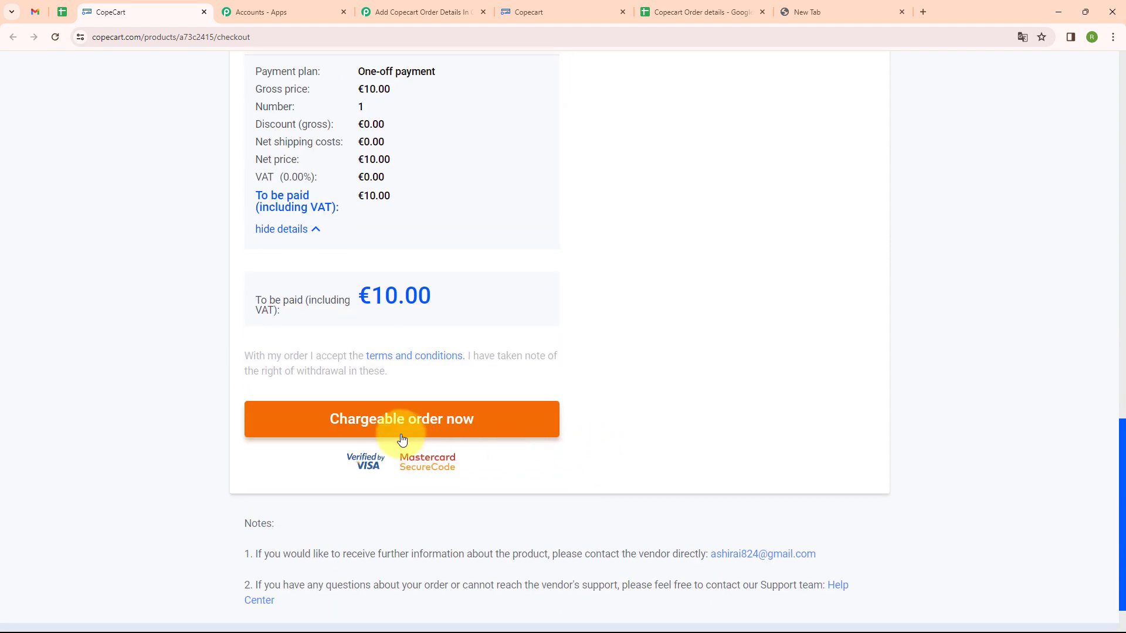
pyautogui.click(399, 432)
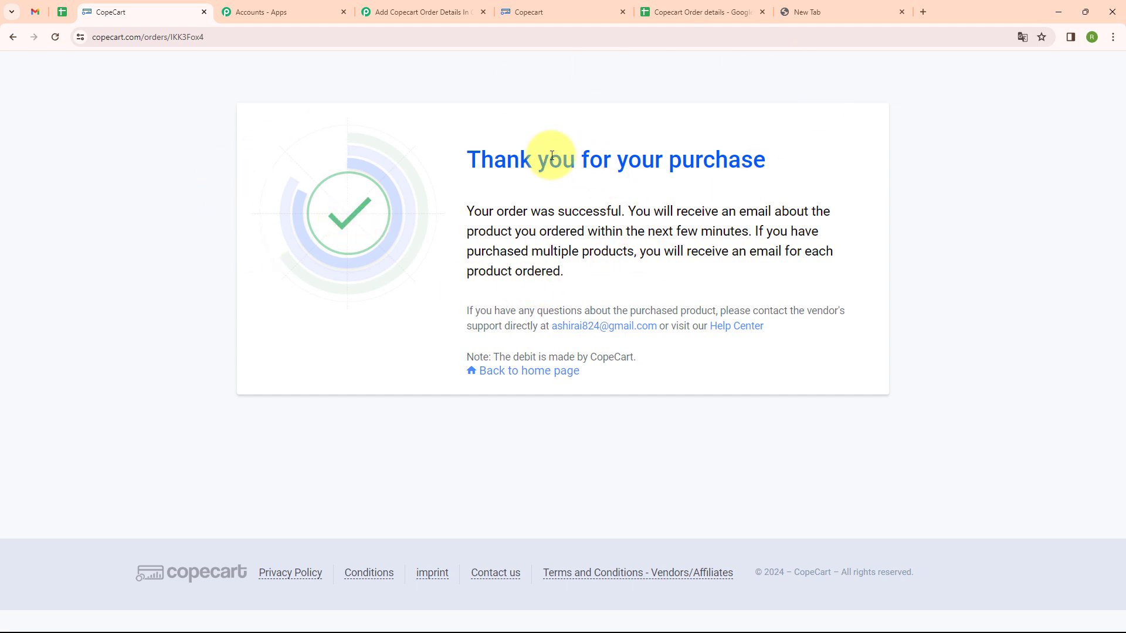
pyautogui.click(382, 13)
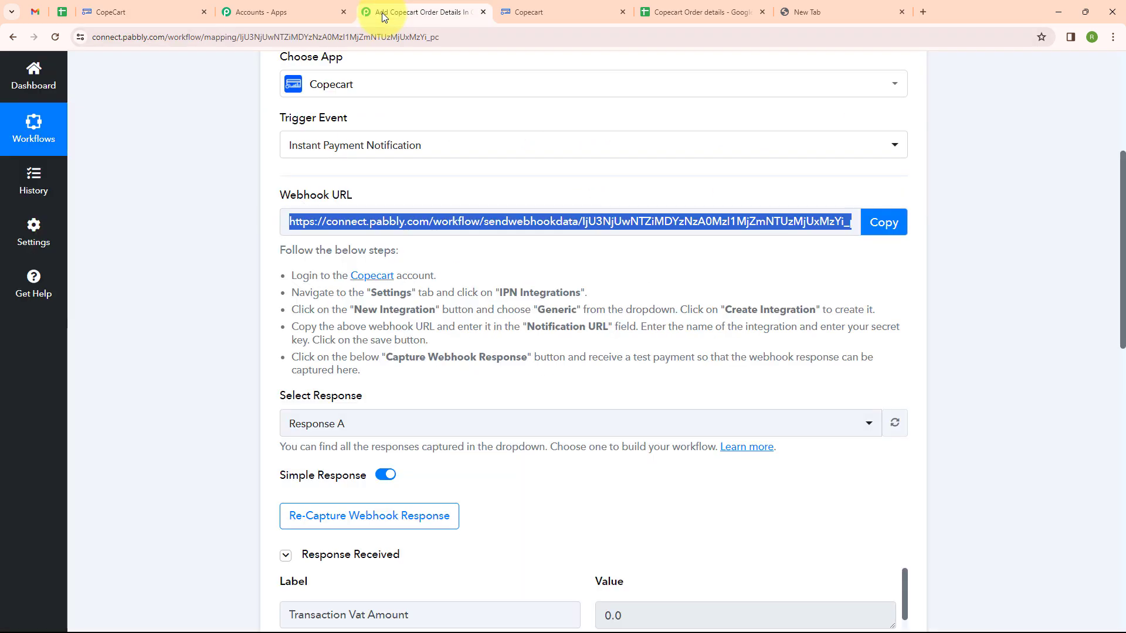
# Step: Review the webhook response captured by the Copecart trigger and collapse the trigger step
pyautogui.scroll(-4, 594, 390)
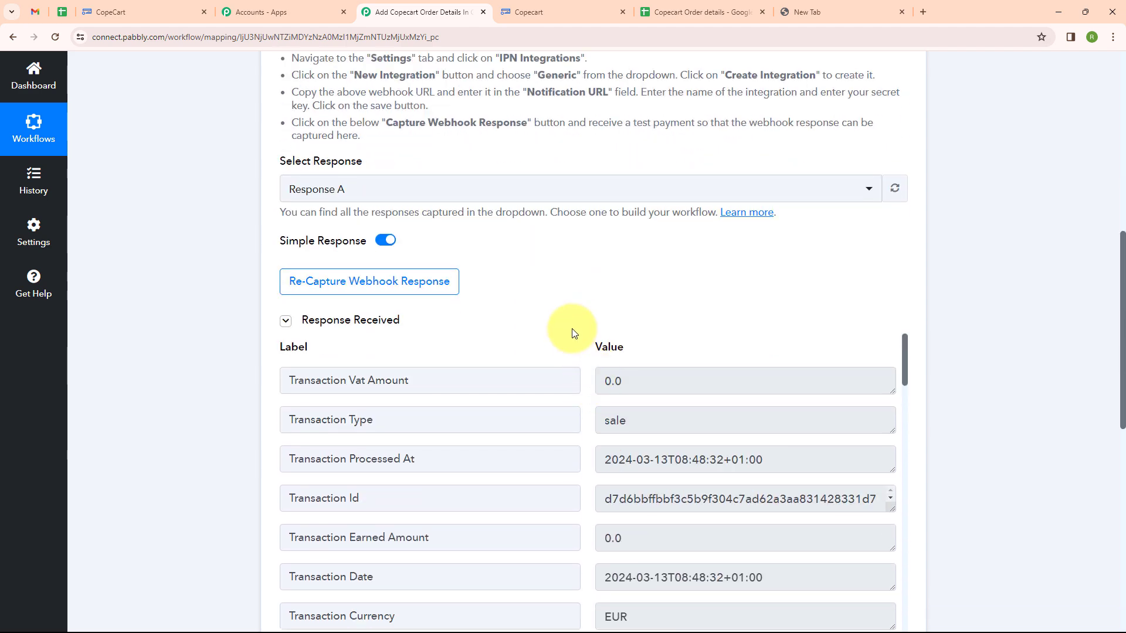
pyautogui.scroll(-4, 572, 329)
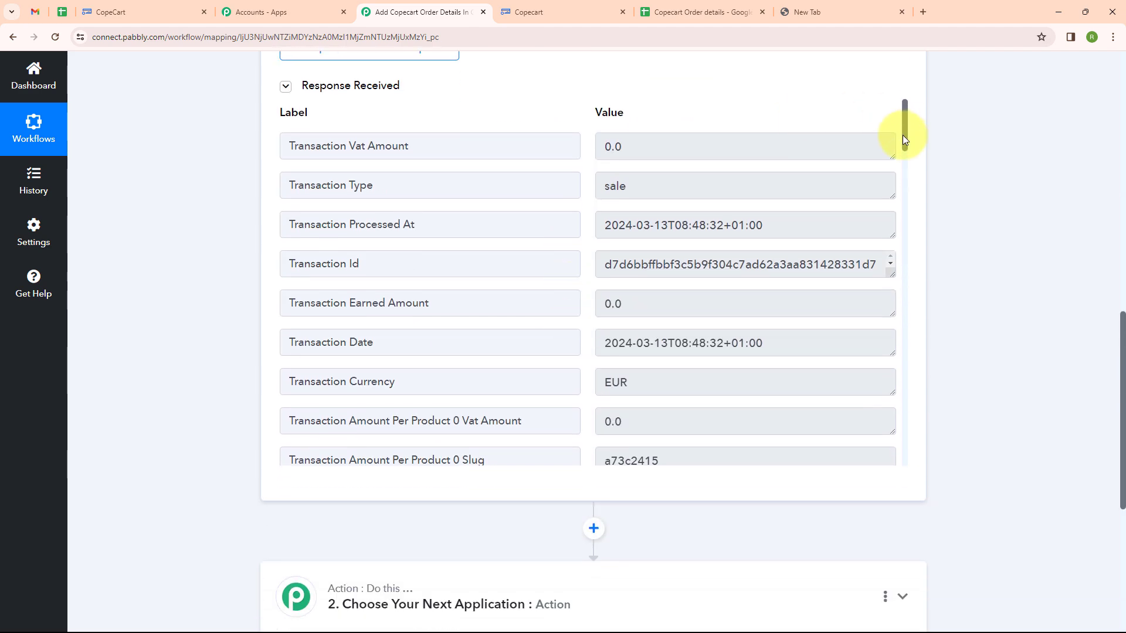
pyautogui.moveTo(902, 135); pyautogui.dragTo(959, 362)
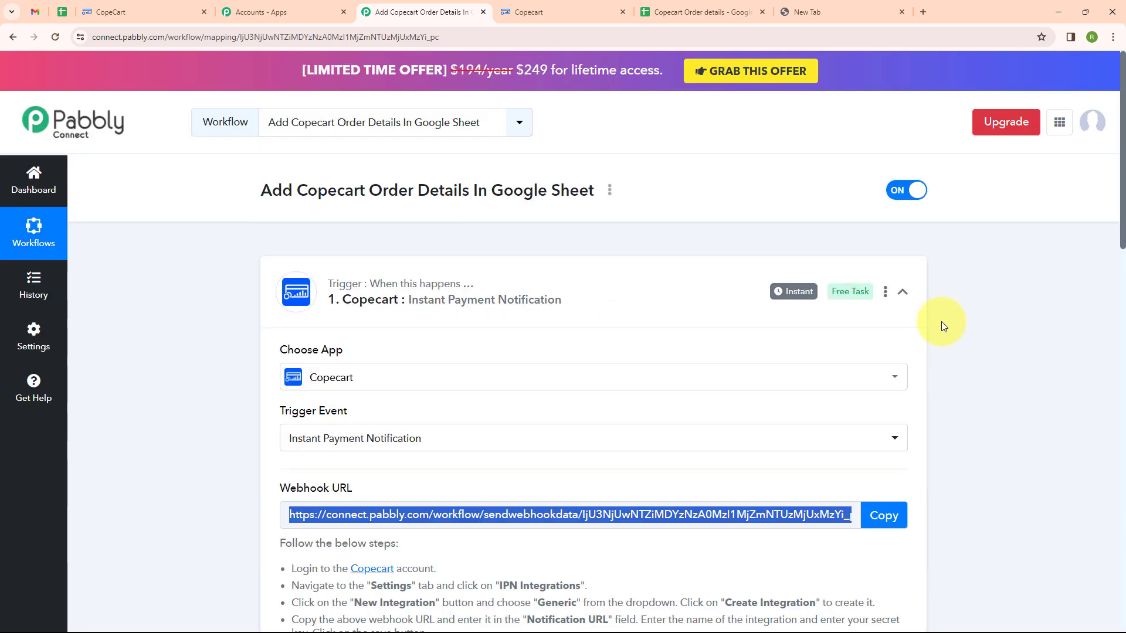
pyautogui.click(903, 293)
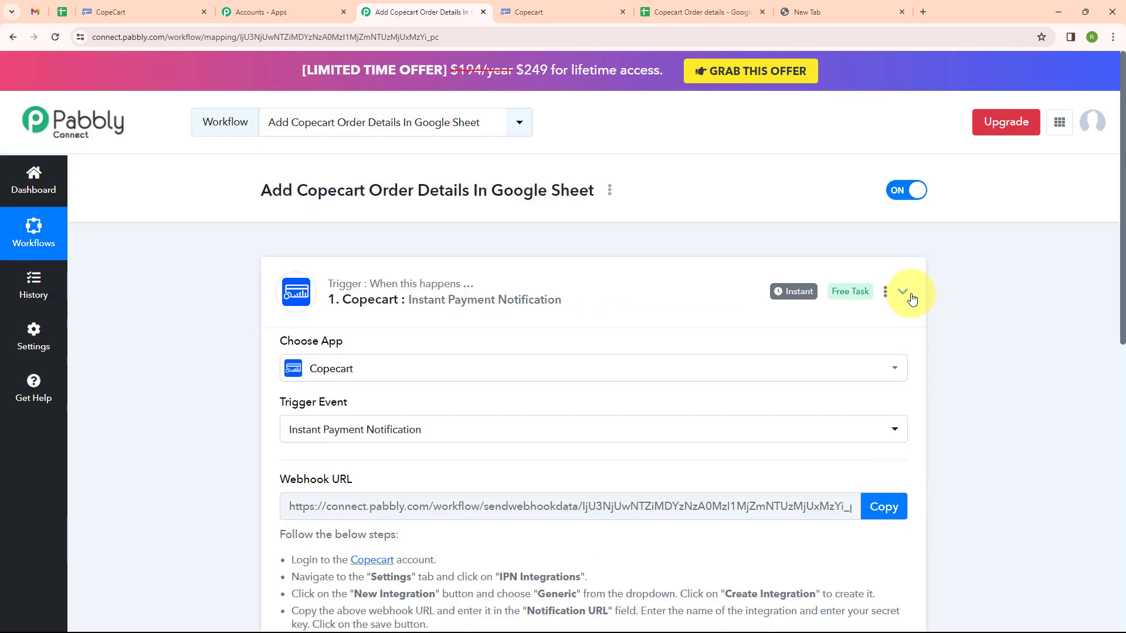
# Step: Set the workflow's action to the Google Sheets app with the Add New Row event
pyautogui.click(630, 424)
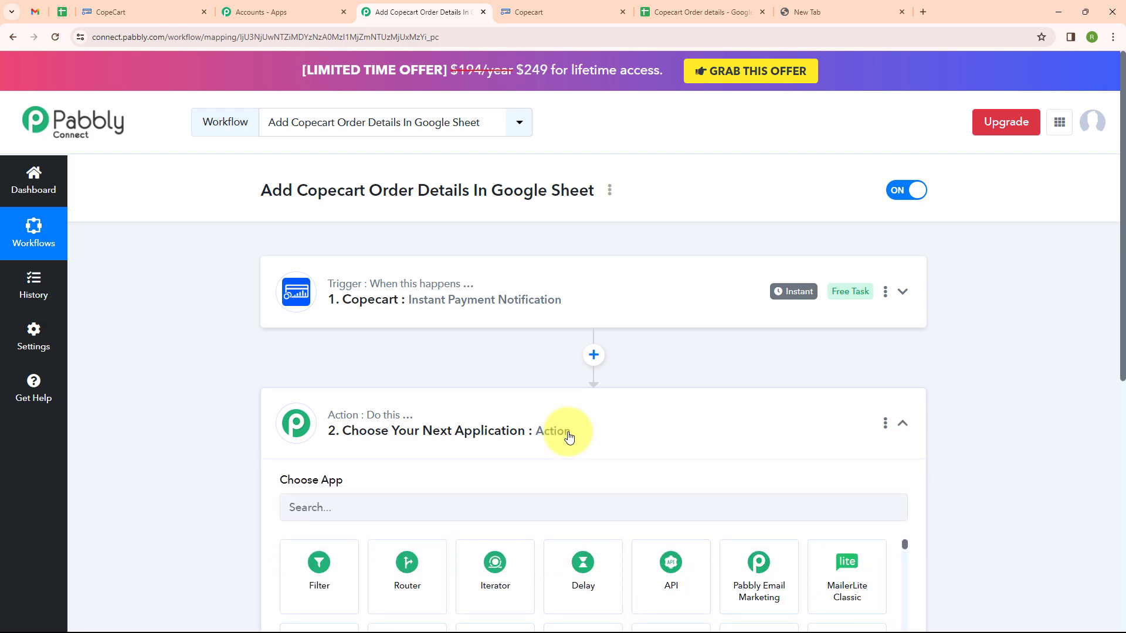
pyautogui.click(424, 302)
pyautogui.write('G')
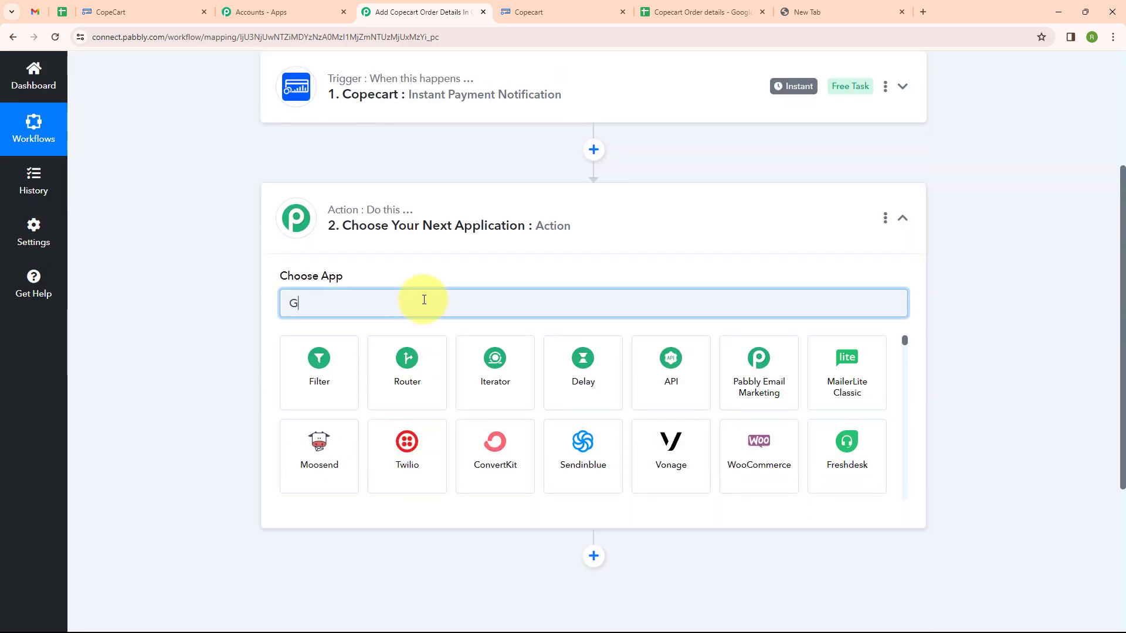
pyautogui.write('oo')
pyautogui.click(409, 364)
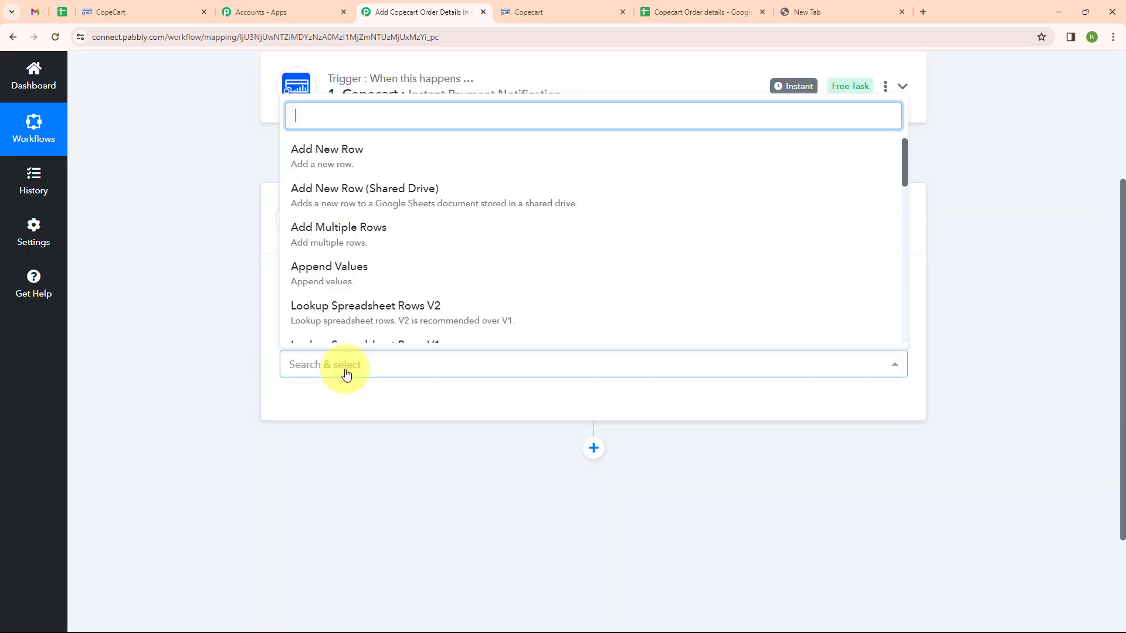
pyautogui.click(432, 370)
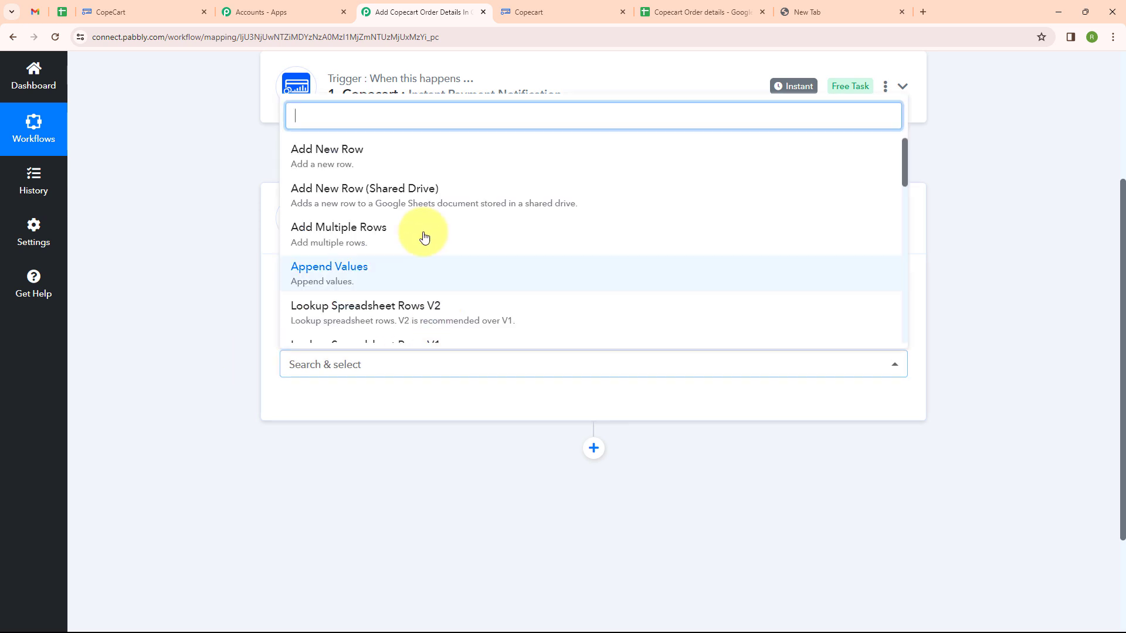
pyautogui.click(412, 163)
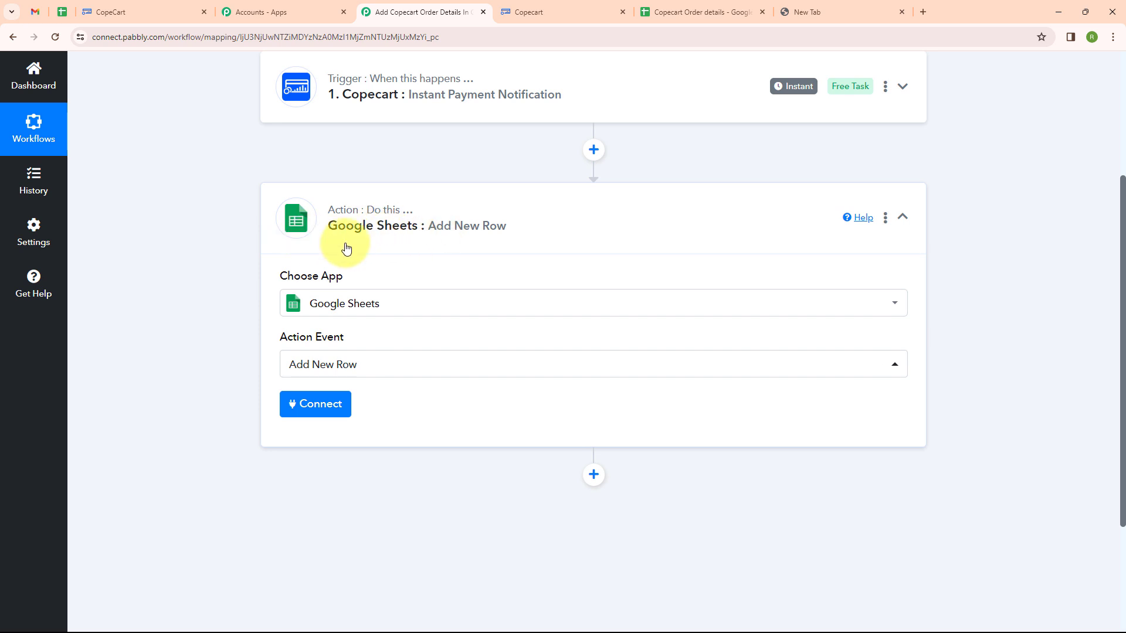
# Step: Add a new Google Sheets connection for the action and authorize it with the Google account
pyautogui.click(313, 413)
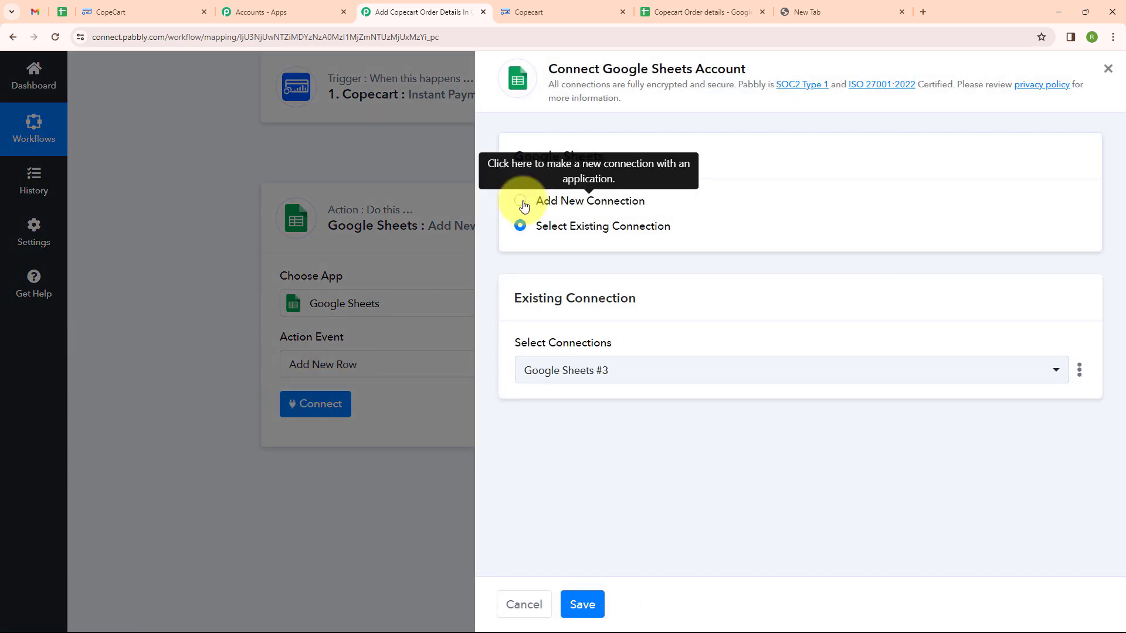
pyautogui.click(521, 201)
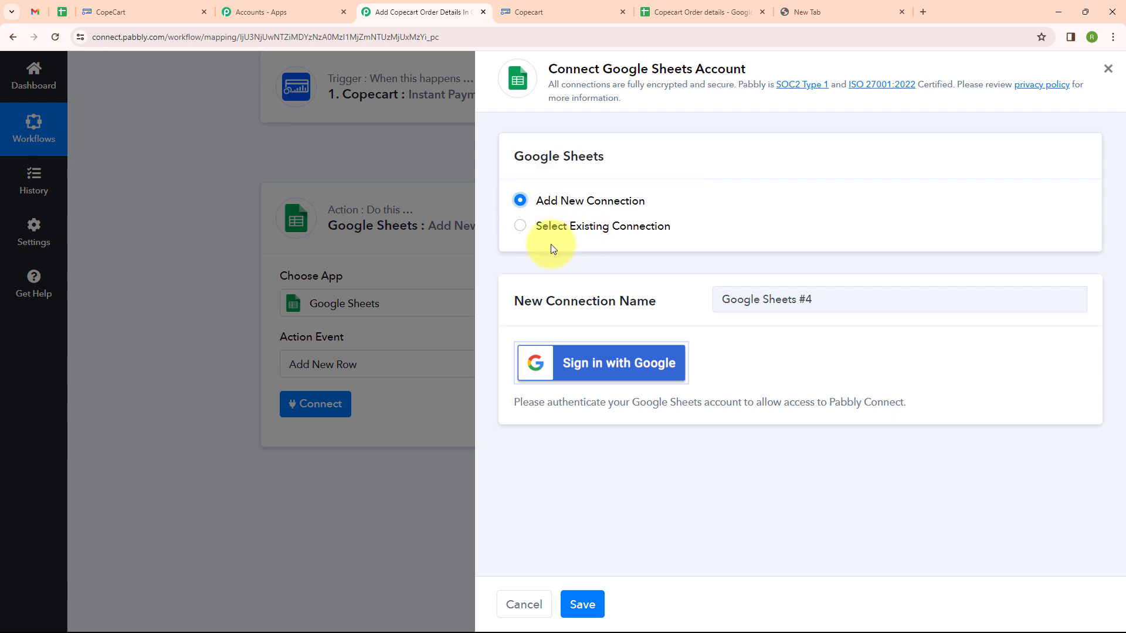
pyautogui.click(585, 373)
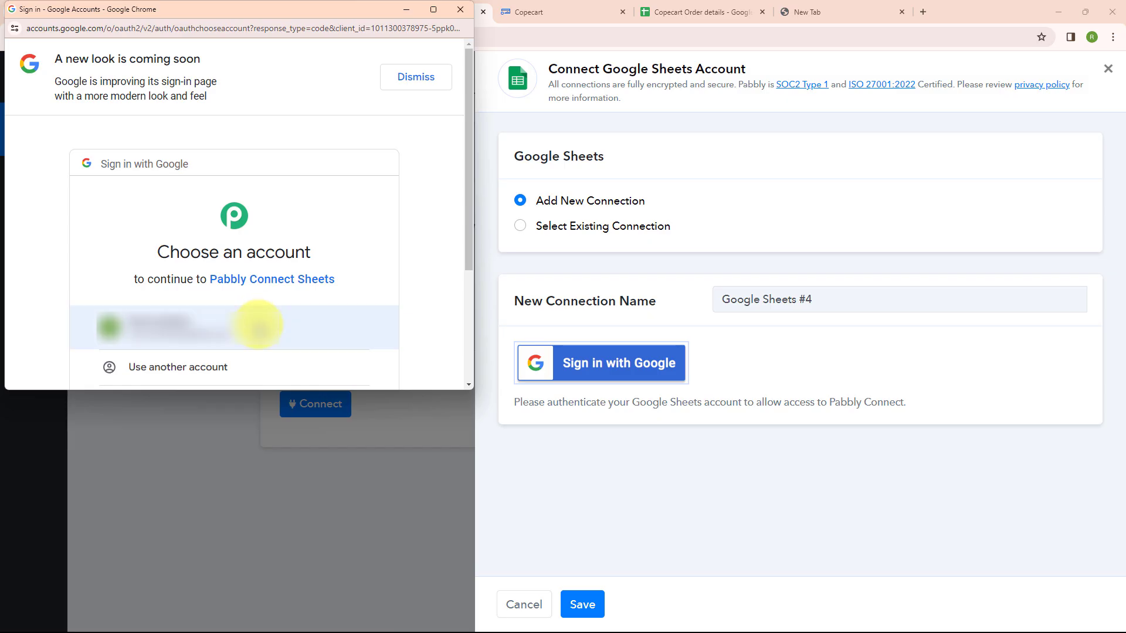
pyautogui.click(258, 326)
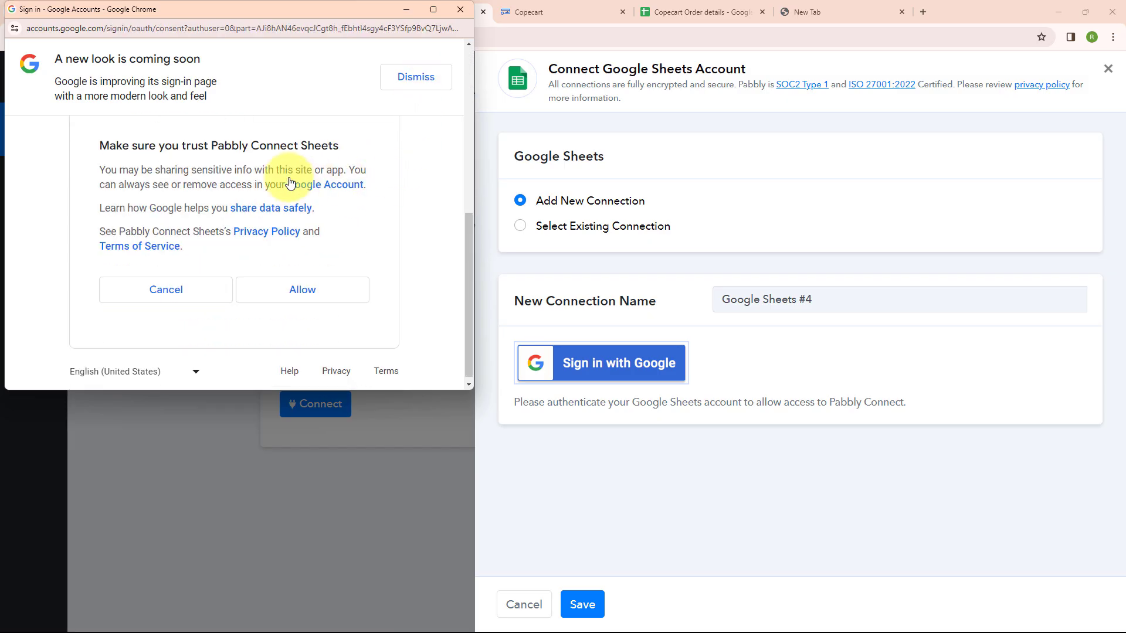
pyautogui.click(285, 290)
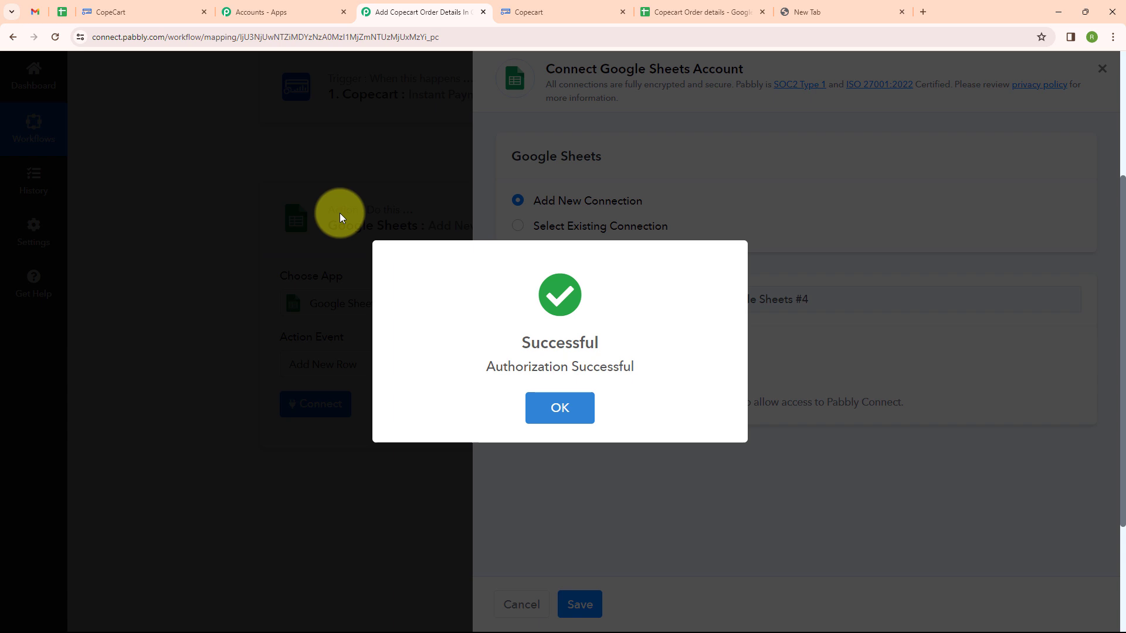
pyautogui.click(578, 416)
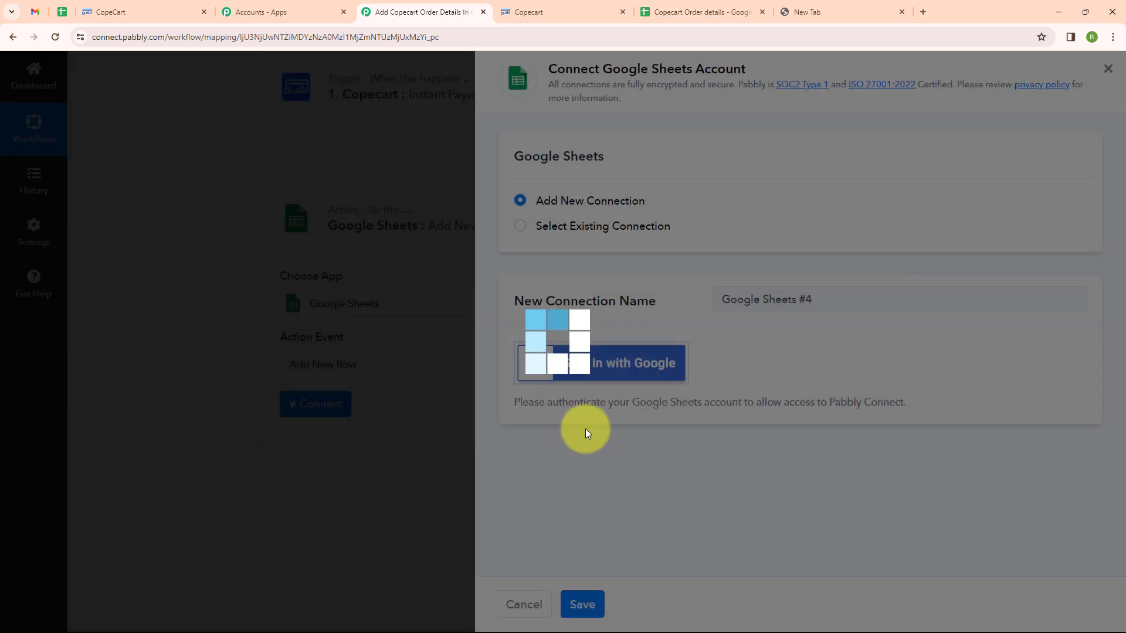
# Step: Check the column headers in the order details sheet and select the Copecart Order details spreadsheet with Sheet1 for the action
pyautogui.scroll(-2, 476, 323)
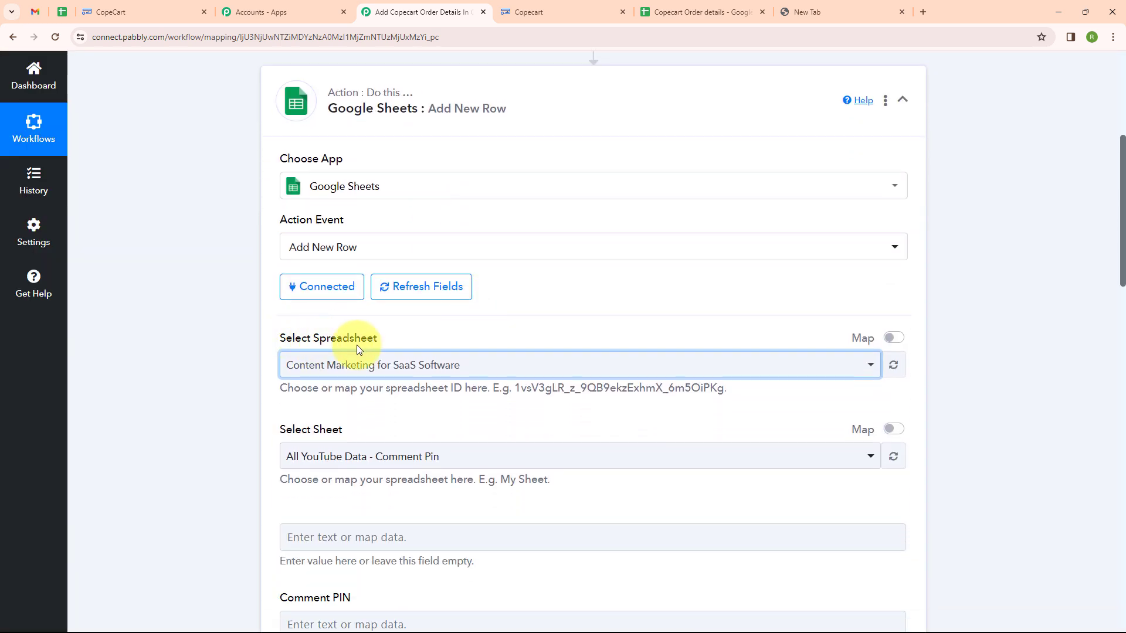
pyautogui.click(703, 12)
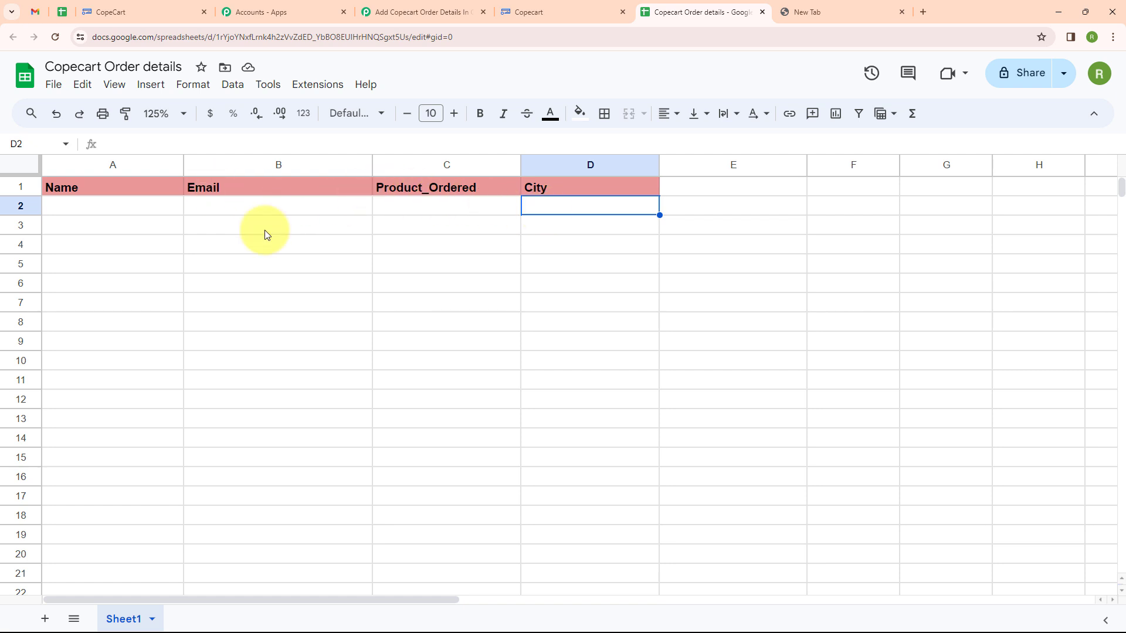
pyautogui.click(373, 11)
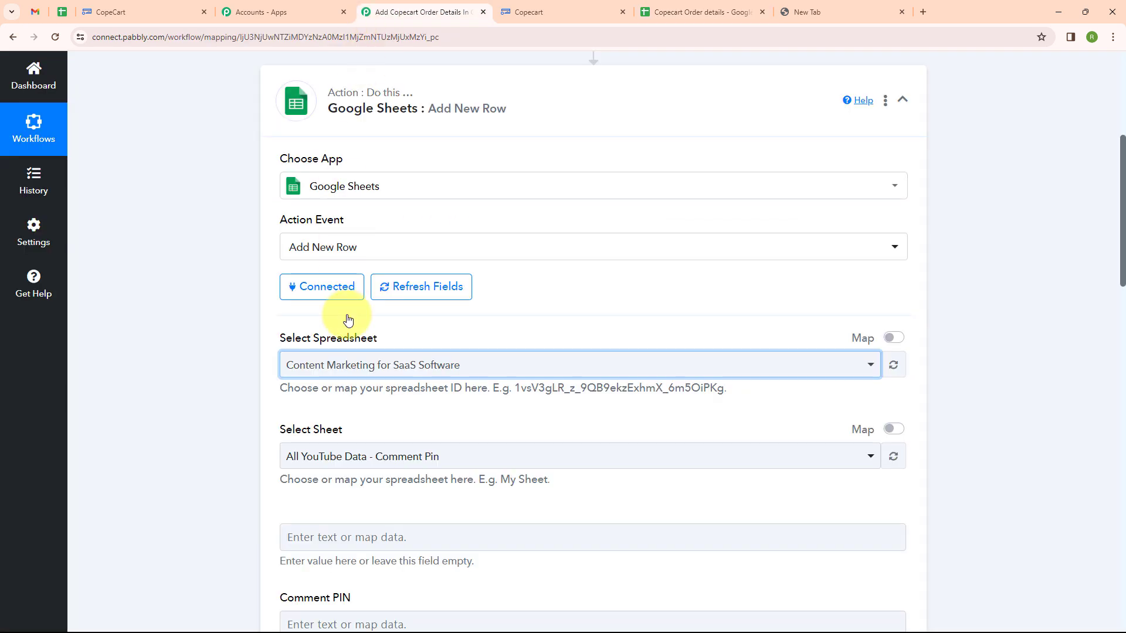
pyautogui.click(367, 379)
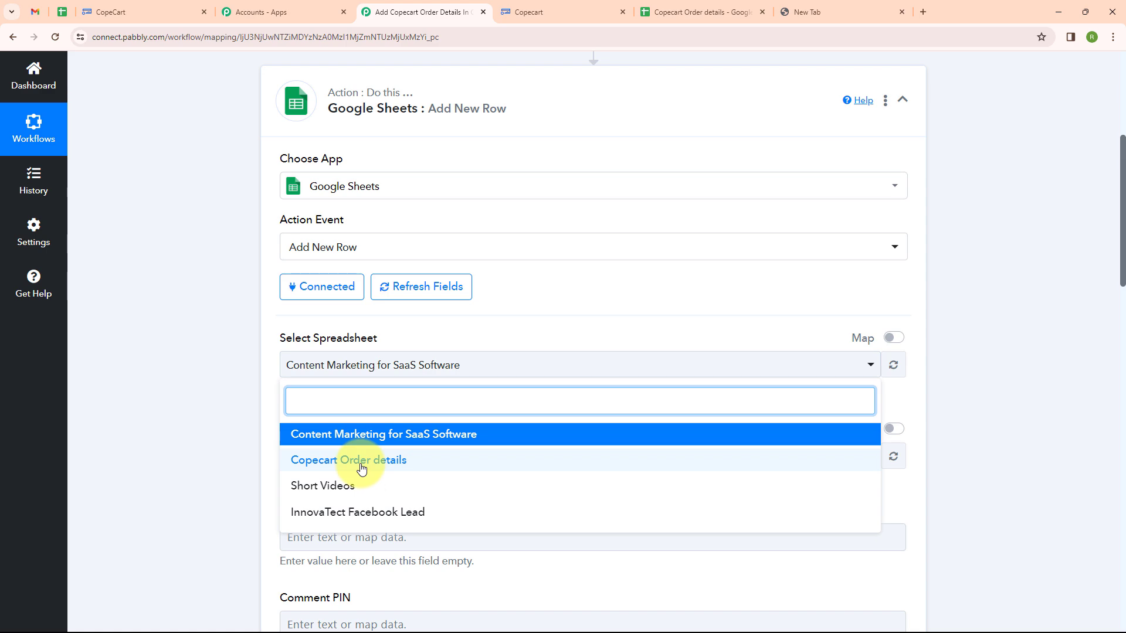
pyautogui.click(362, 460)
pyautogui.scroll(-1, 368, 432)
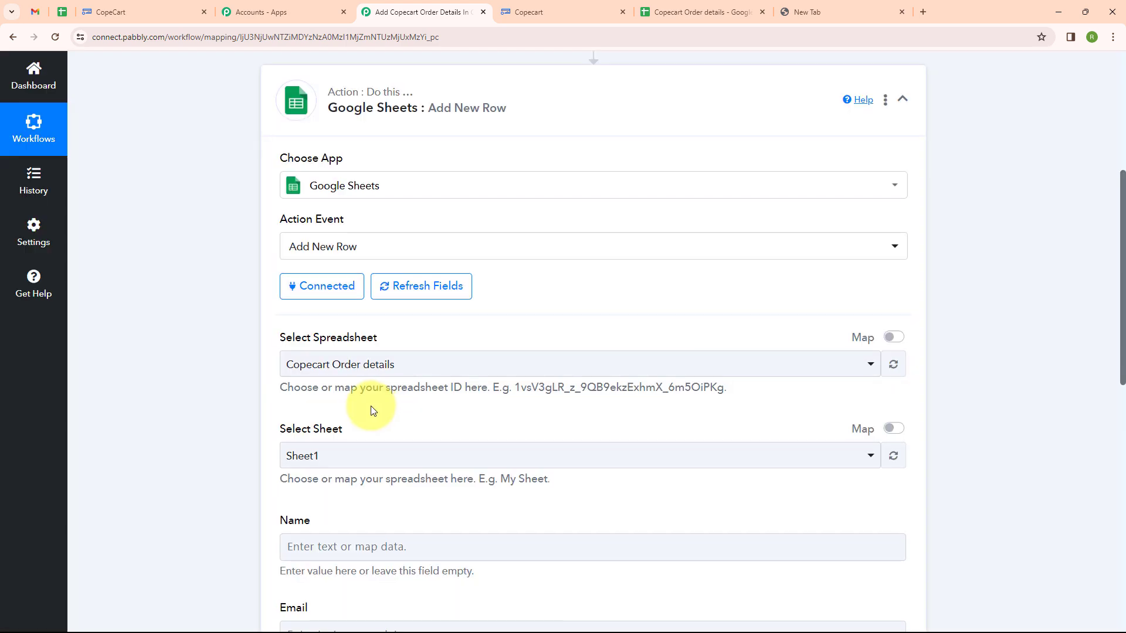
pyautogui.click(359, 404)
pyautogui.click(347, 466)
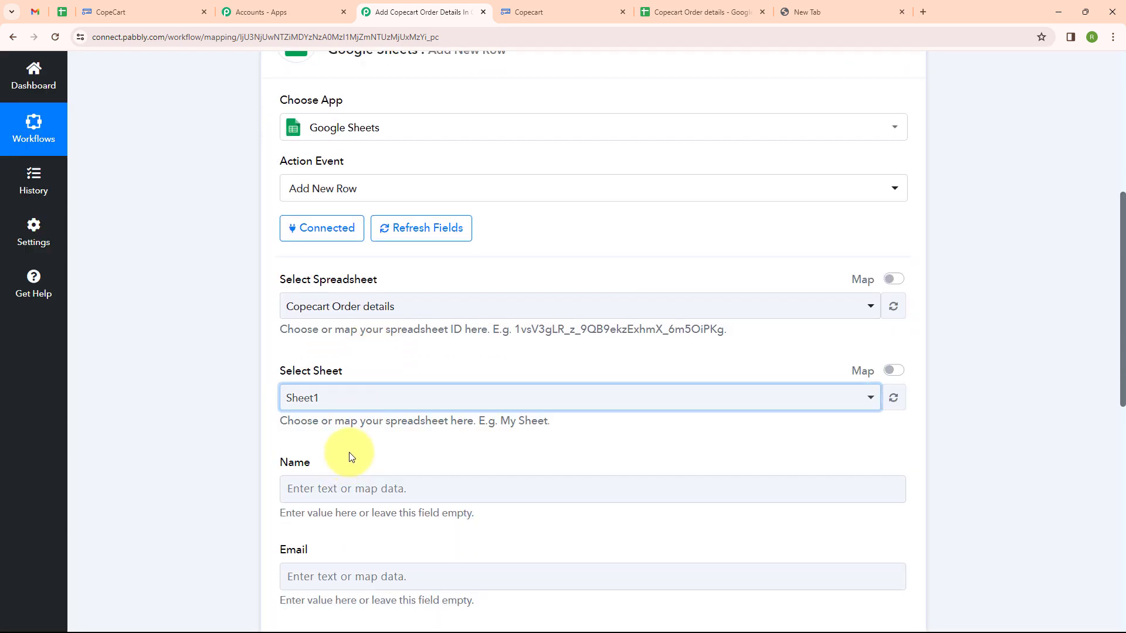
# Step: Map the Name column to the Buyer Firstname value from the Copecart trigger response
pyautogui.scroll(-3, 358, 435)
pyautogui.scroll(-1, 359, 434)
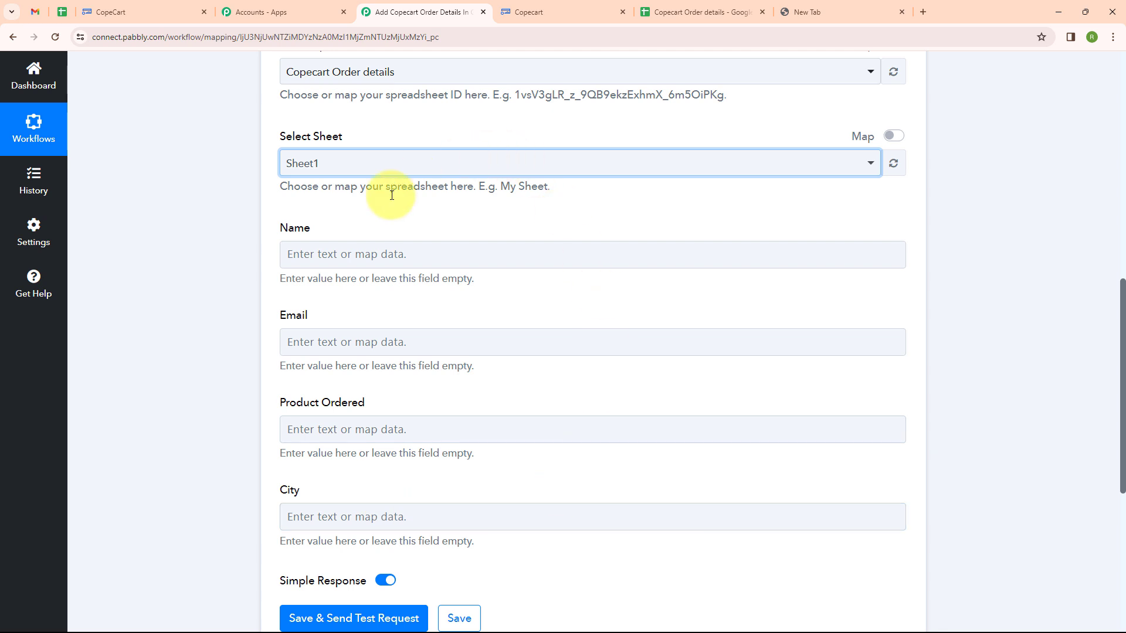
pyautogui.click(423, 253)
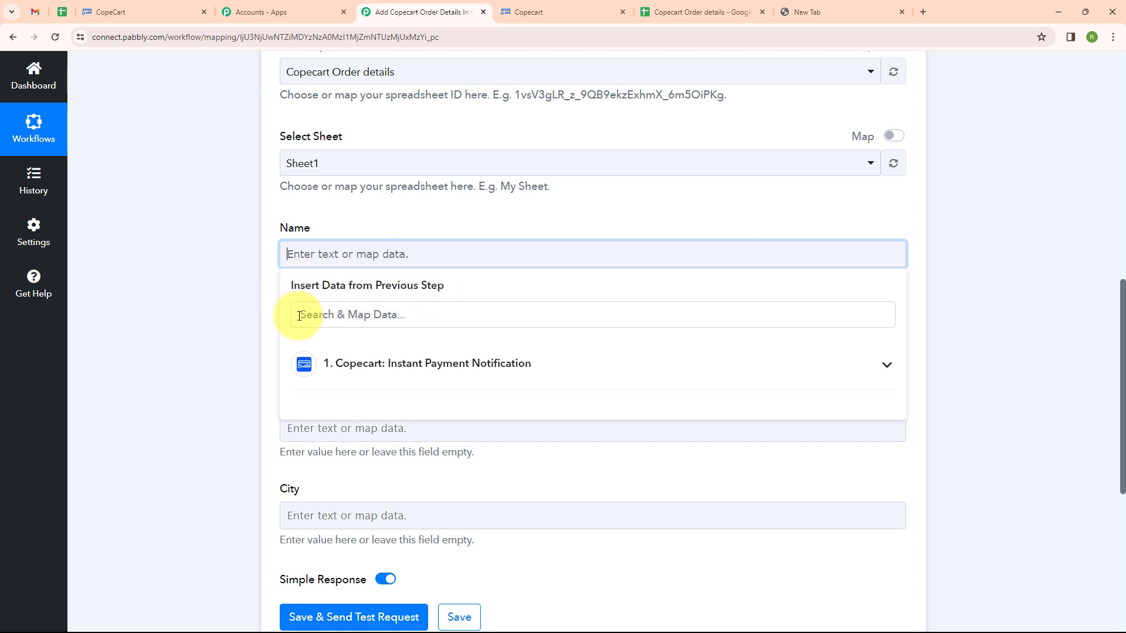
pyautogui.click(449, 364)
pyautogui.click(299, 314)
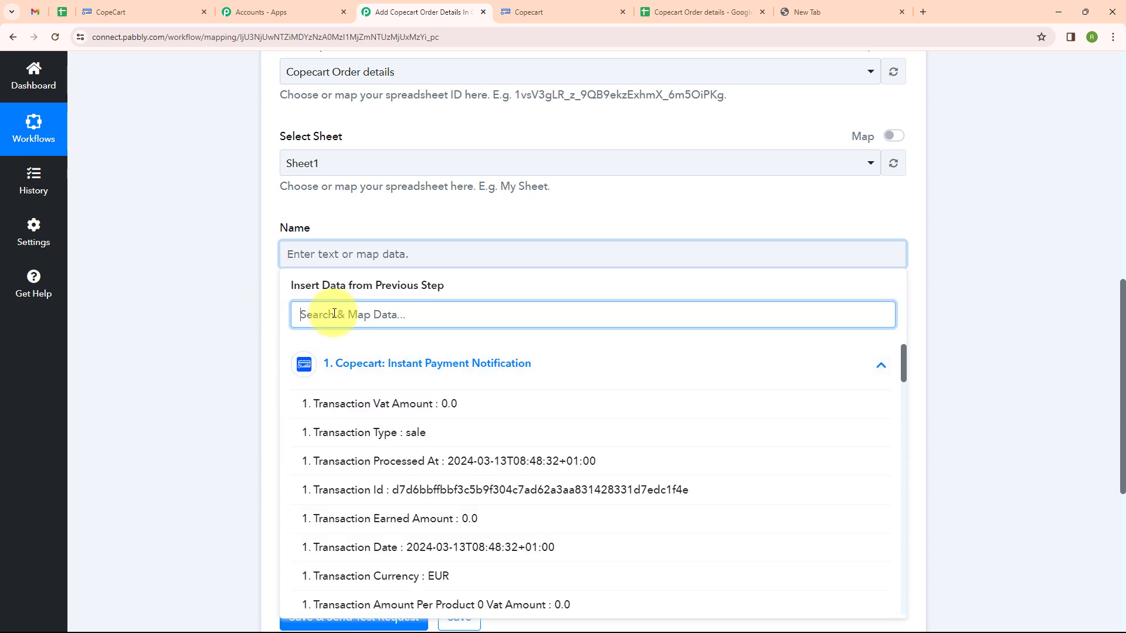
pyautogui.write('Bu')
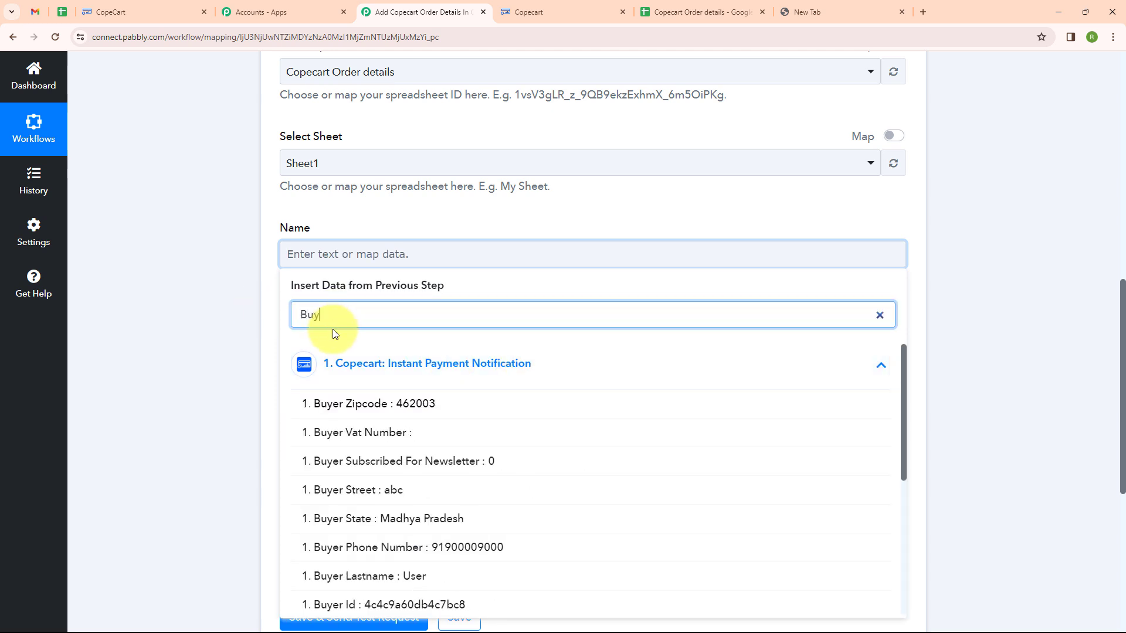
pyautogui.write('y')
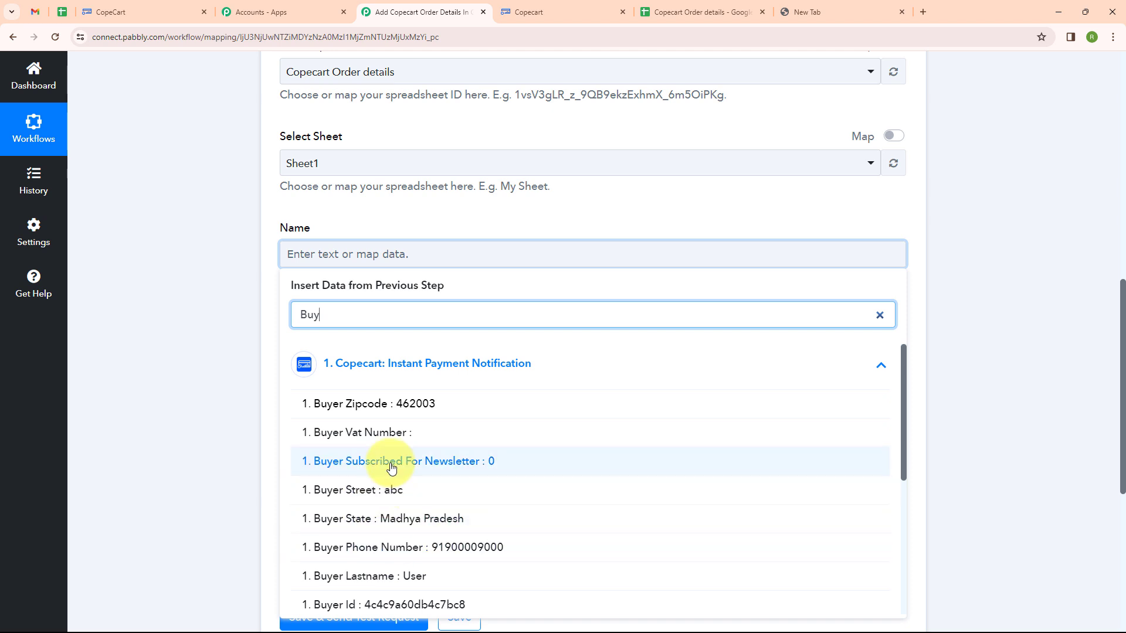
pyautogui.scroll(-3, 322, 469)
pyautogui.click(322, 429)
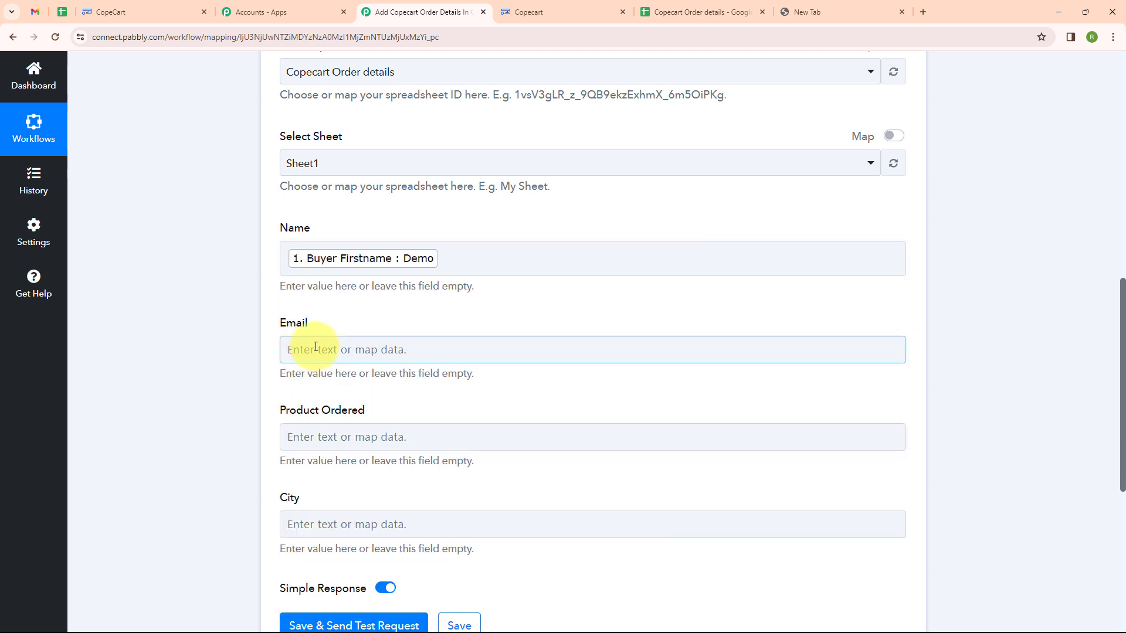
# Step: Map the Email column to the Buyer Email value from the Copecart trigger response
pyautogui.click(317, 347)
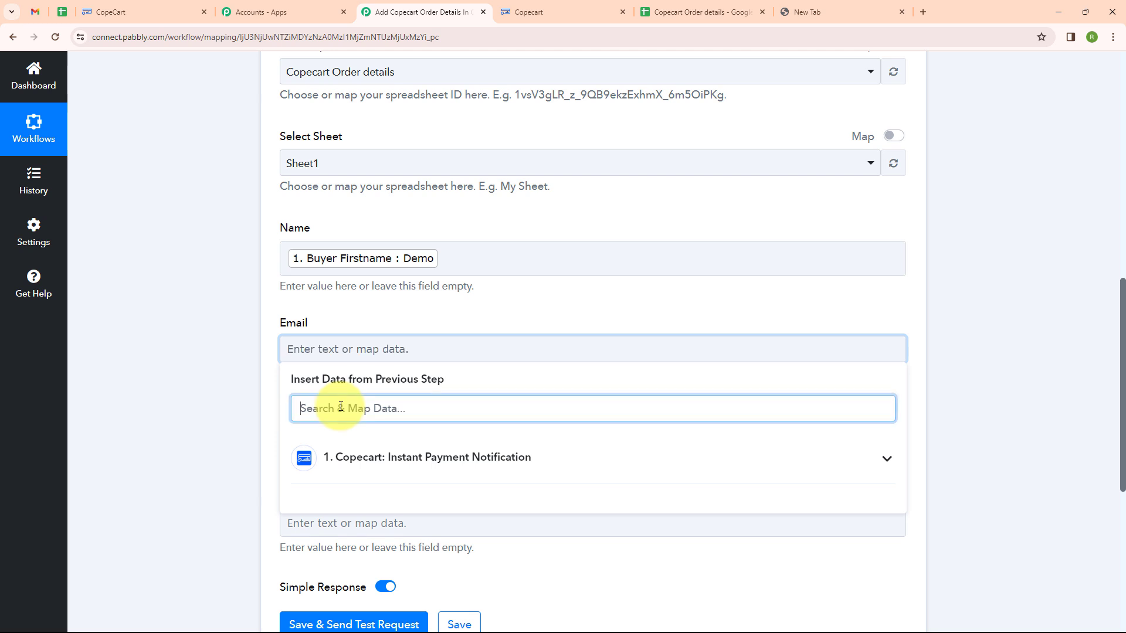
pyautogui.write('Ema')
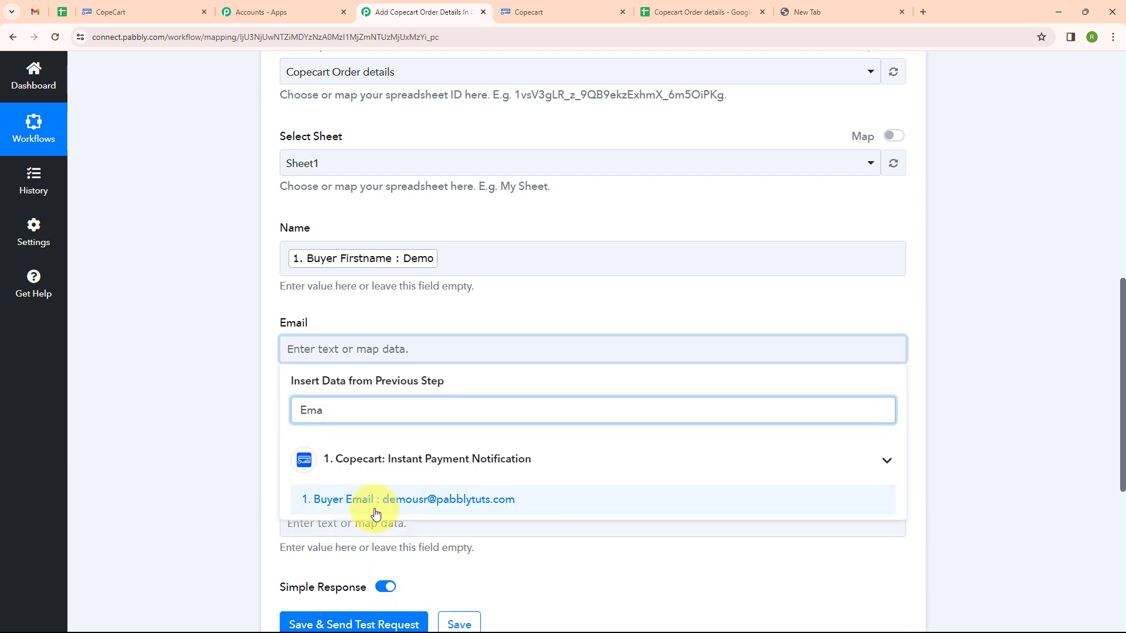
pyautogui.click(343, 508)
pyautogui.click(259, 470)
# Step: Map the Product Ordered column to the Product Name value from the Copecart trigger response
pyautogui.scroll(-1, 258, 469)
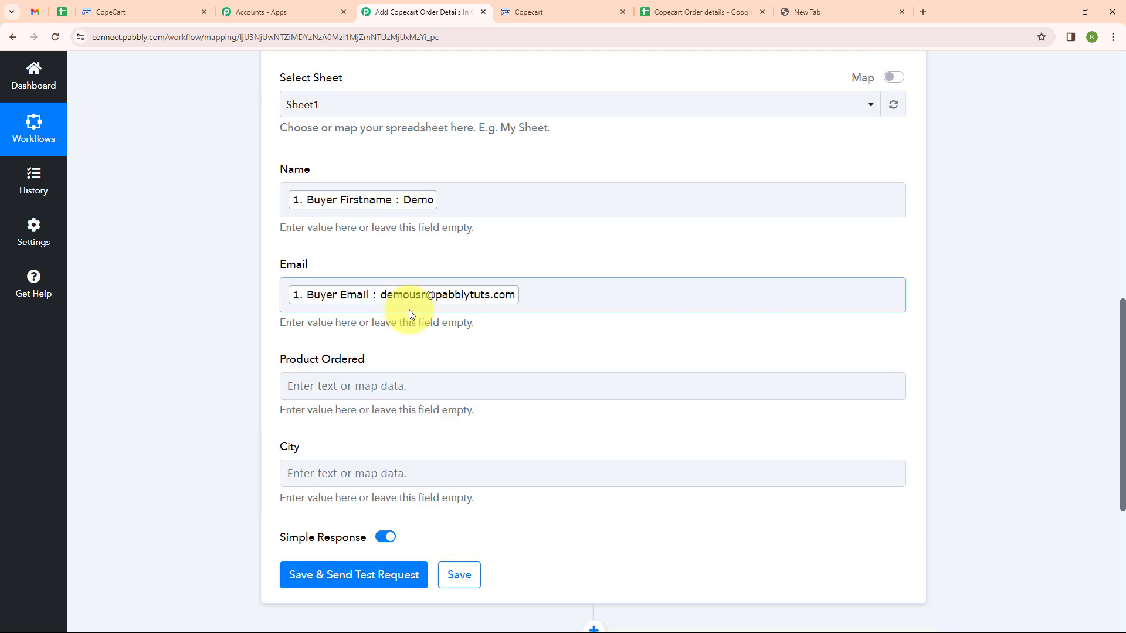
pyautogui.click(374, 386)
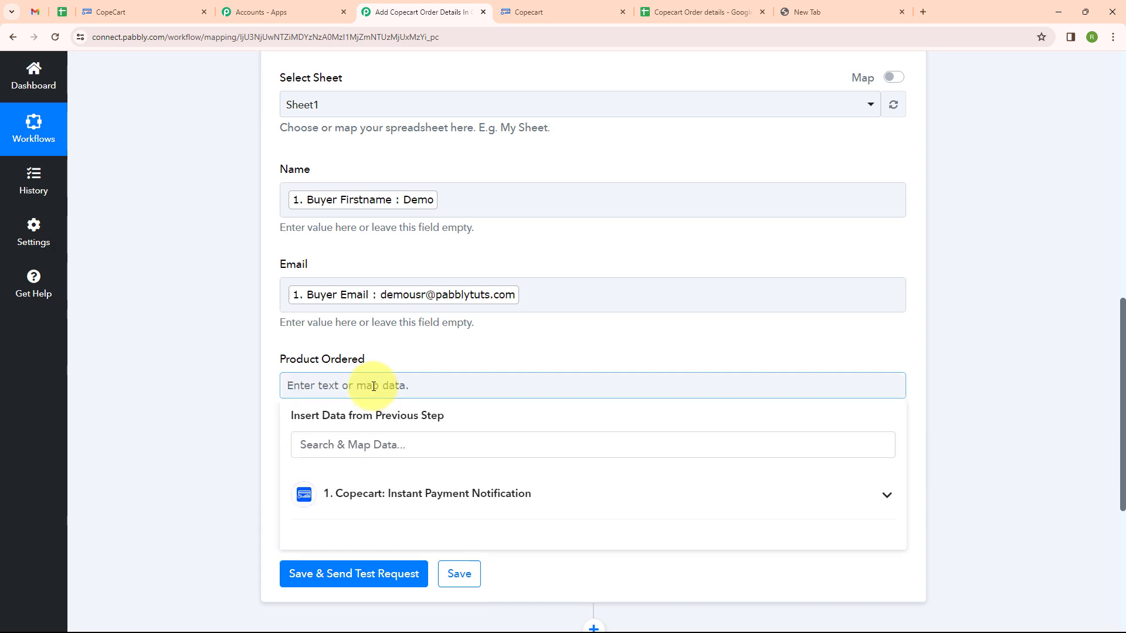
pyautogui.click(375, 443)
pyautogui.write('pro')
pyautogui.scroll(-2, 377, 476)
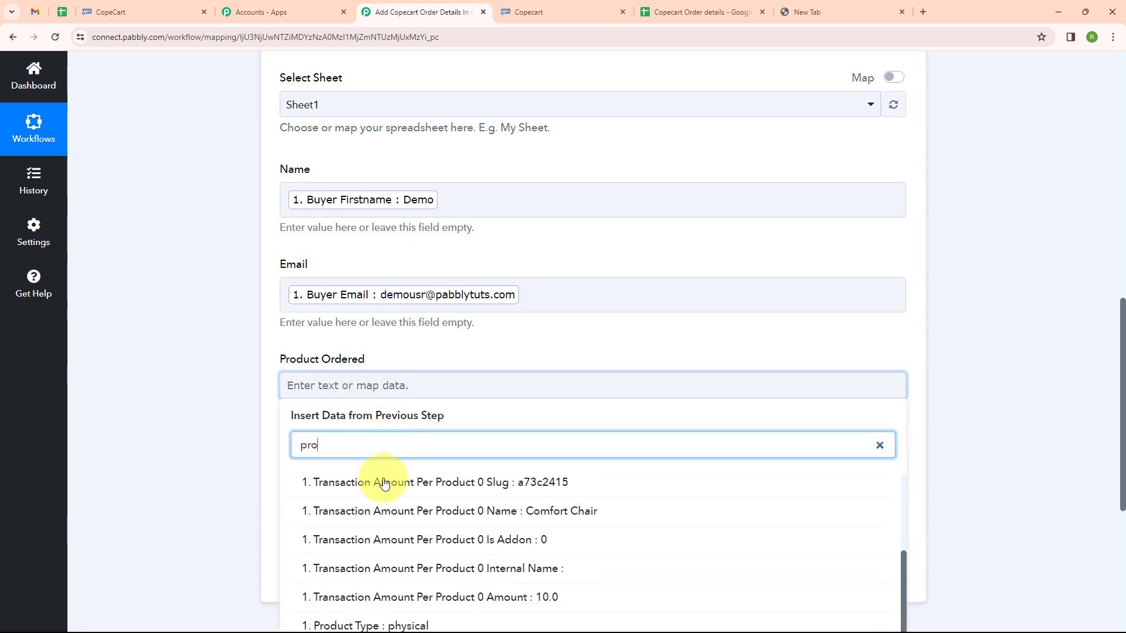
pyautogui.scroll(-5, 431, 516)
pyautogui.click(381, 473)
pyautogui.click(74, 406)
# Step: Map the City column to the Buyer City value from the Copecart trigger response
pyautogui.scroll(4, 352, 405)
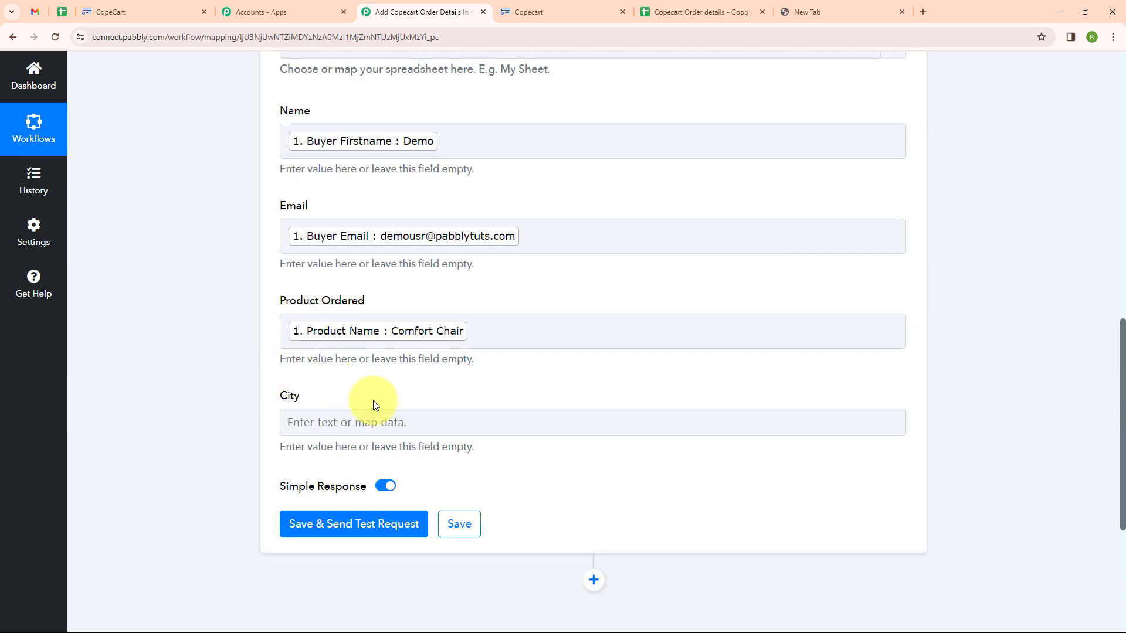
pyautogui.click(333, 421)
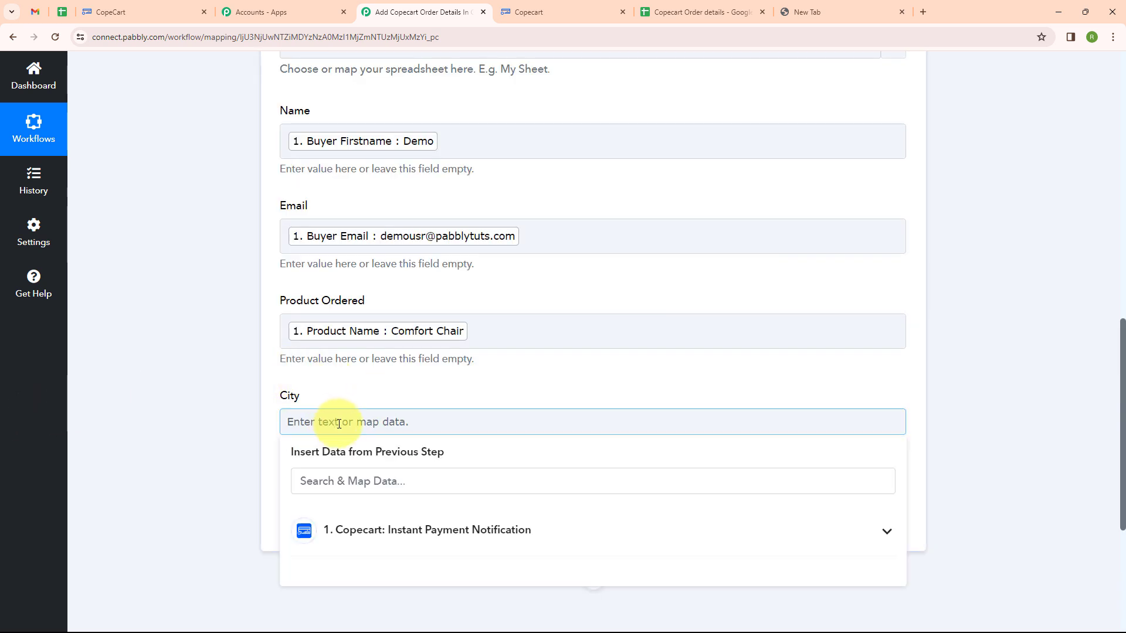
pyautogui.click(376, 481)
pyautogui.write('ci')
pyautogui.click(389, 571)
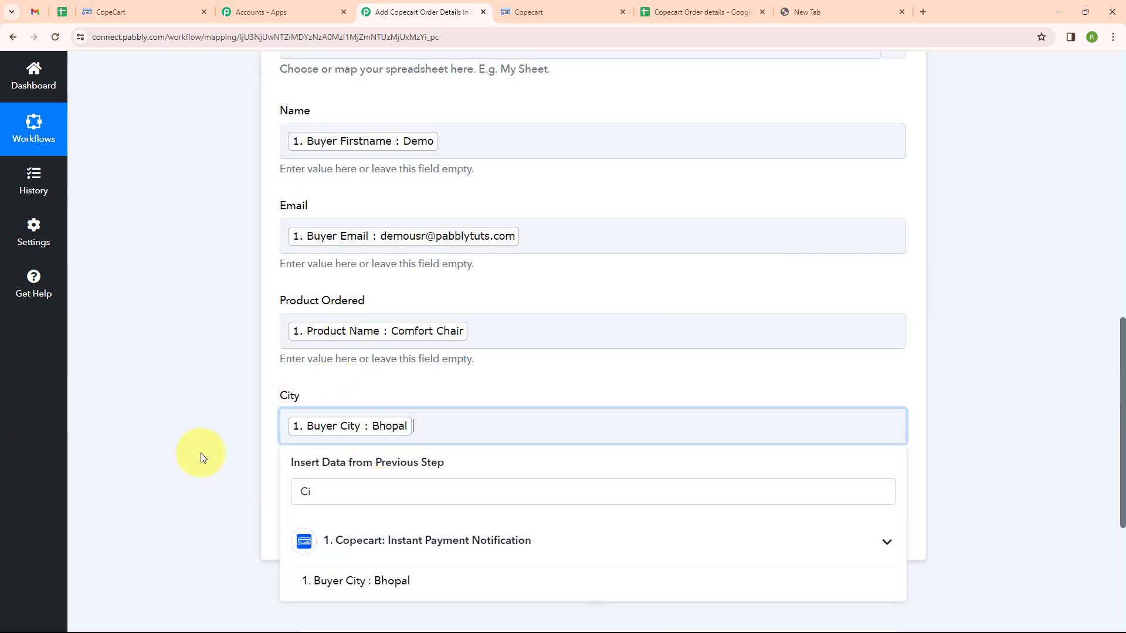
# Step: Save the Google Sheets Add New Row action with a test request and review the response received
pyautogui.click(201, 452)
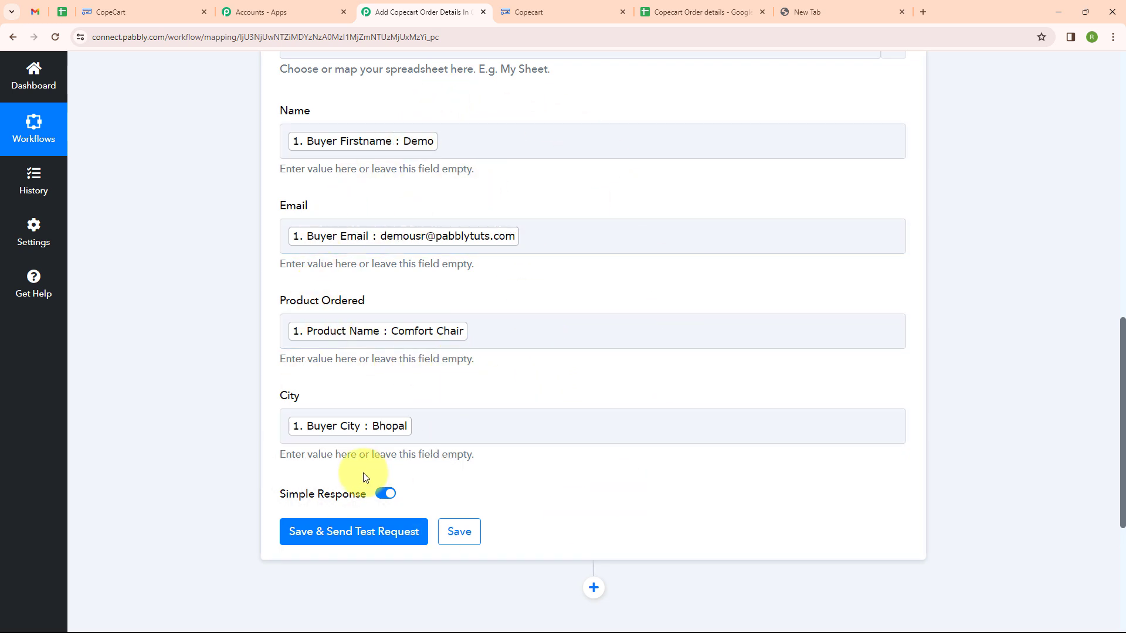
pyautogui.click(329, 524)
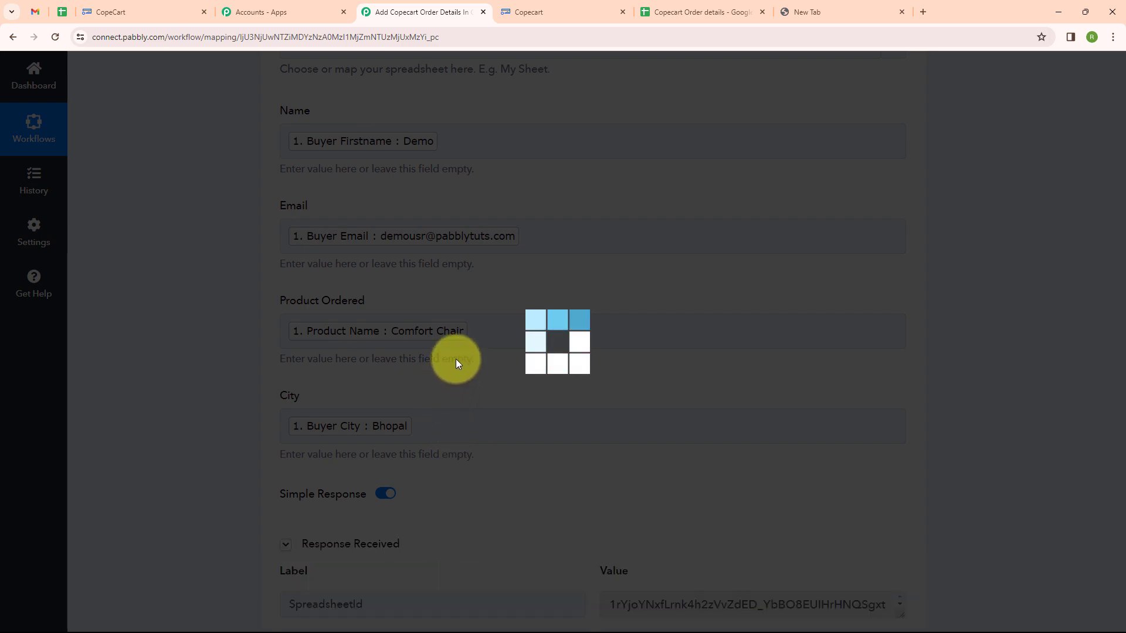
pyautogui.scroll(-3, 459, 349)
pyautogui.scroll(-3, 459, 349)
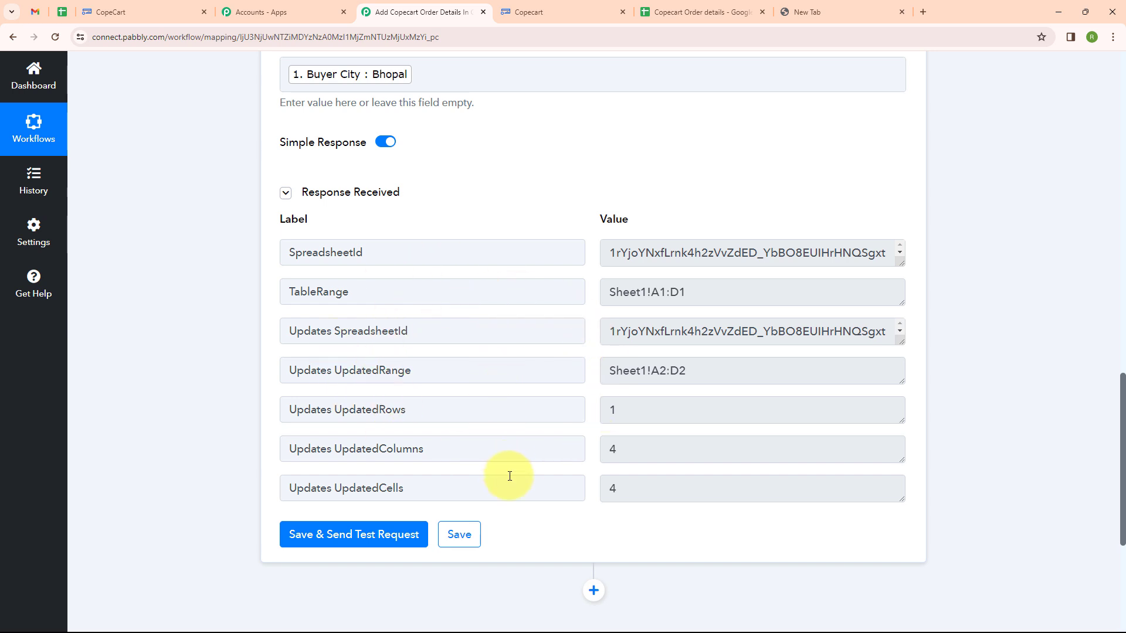
# Step: Check the Copecart Order details spreadsheet in Google Sheets for the test order's row, and return to the Pabbly Connect workflow
pyautogui.click(694, 5)
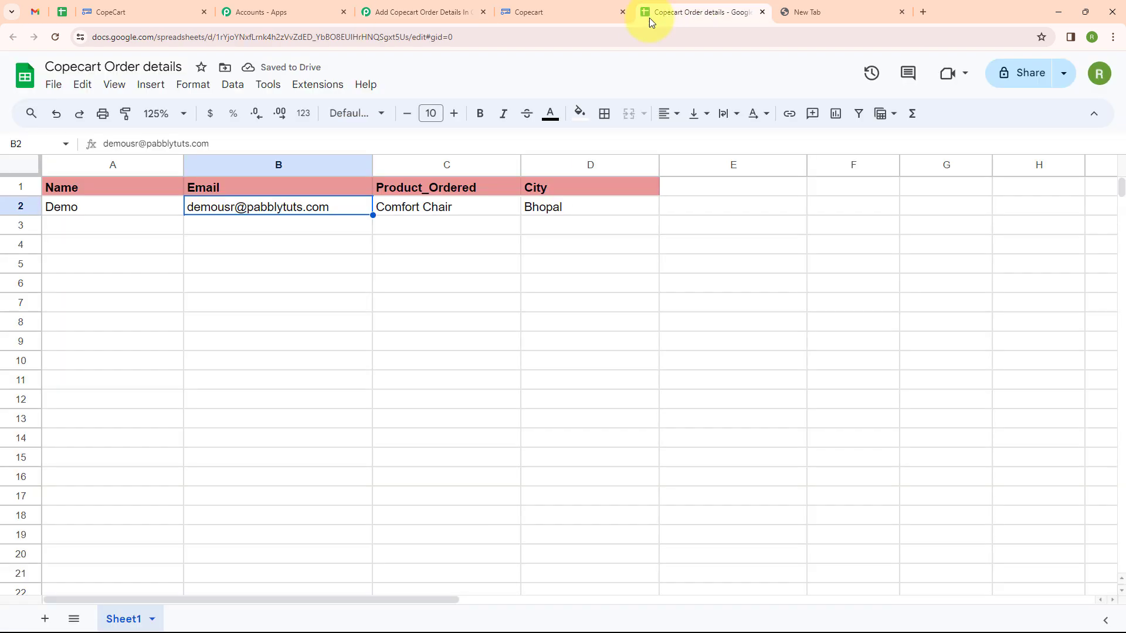
pyautogui.click(110, 264)
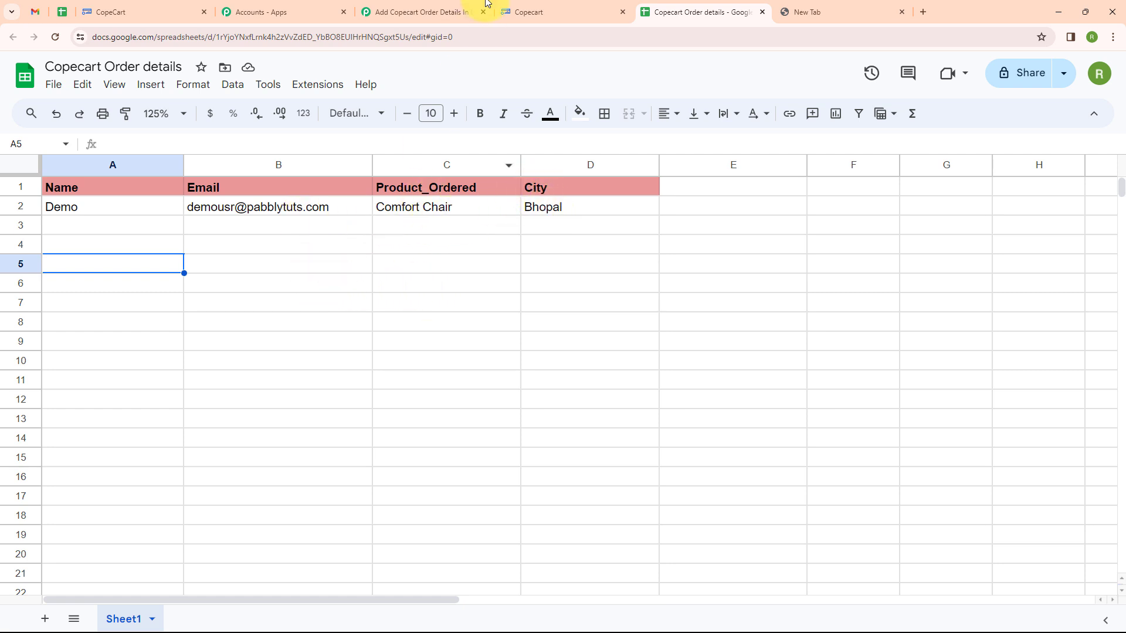
pyautogui.click(437, 10)
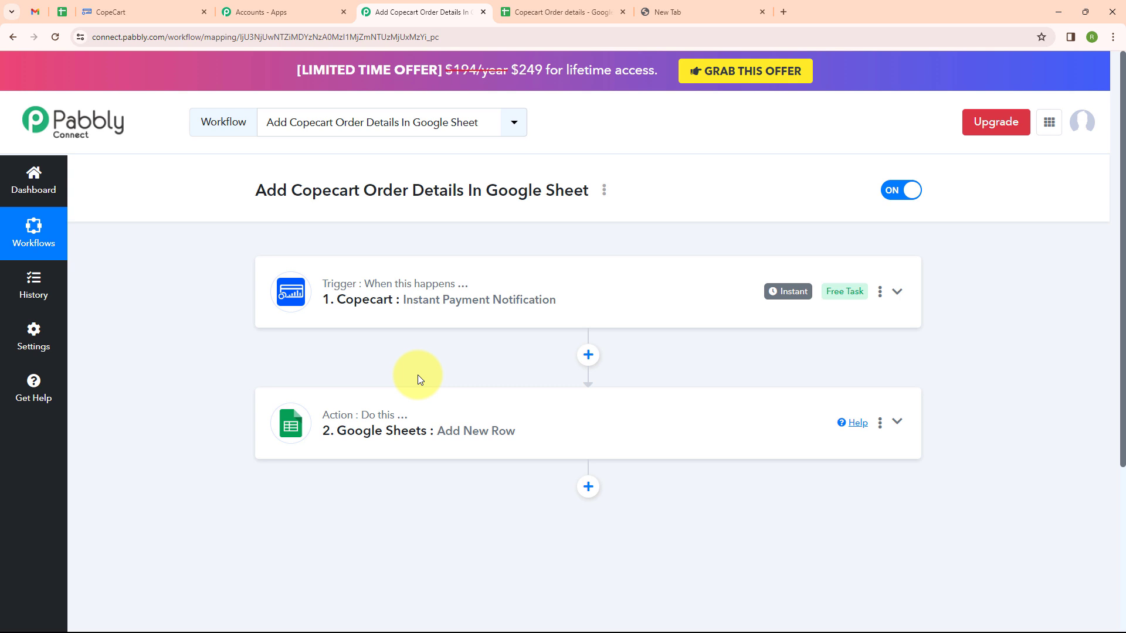
pyautogui.moveTo(355, 289)
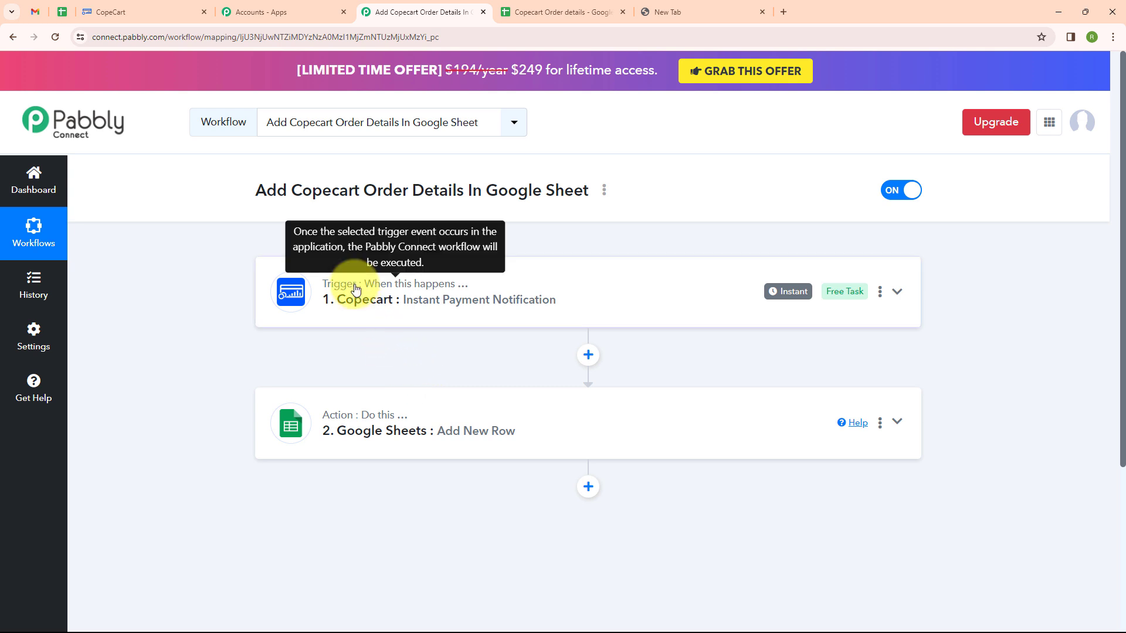